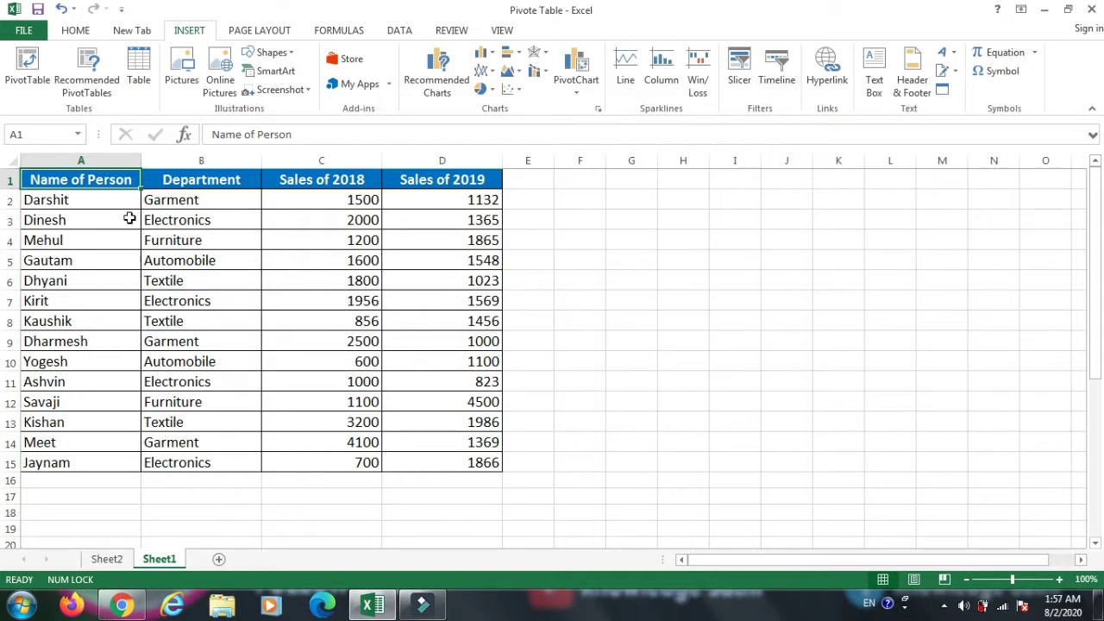
Review the Sheet1 table's headers, departments, and 2018 and 2019 sales figures
{"action": "mouse_move", "coordinate": [108, 183]}
{"action": "left_mouse_down"}
{"action": "mouse_move", "coordinate": [234, 269]}
{"action": "mouse_move", "coordinate": [440, 462]}
{"action": "left_mouse_up"}
{"action": "left_click", "coordinate": [539, 335]}
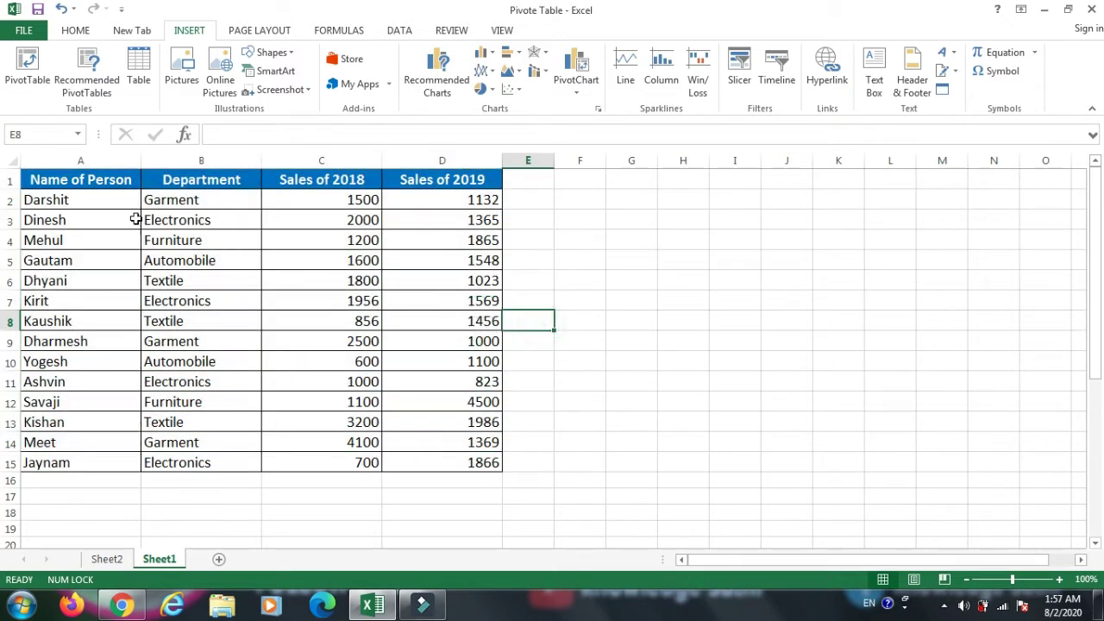
{"action": "left_click", "coordinate": [81, 194]}
{"action": "left_click", "coordinate": [83, 175]}
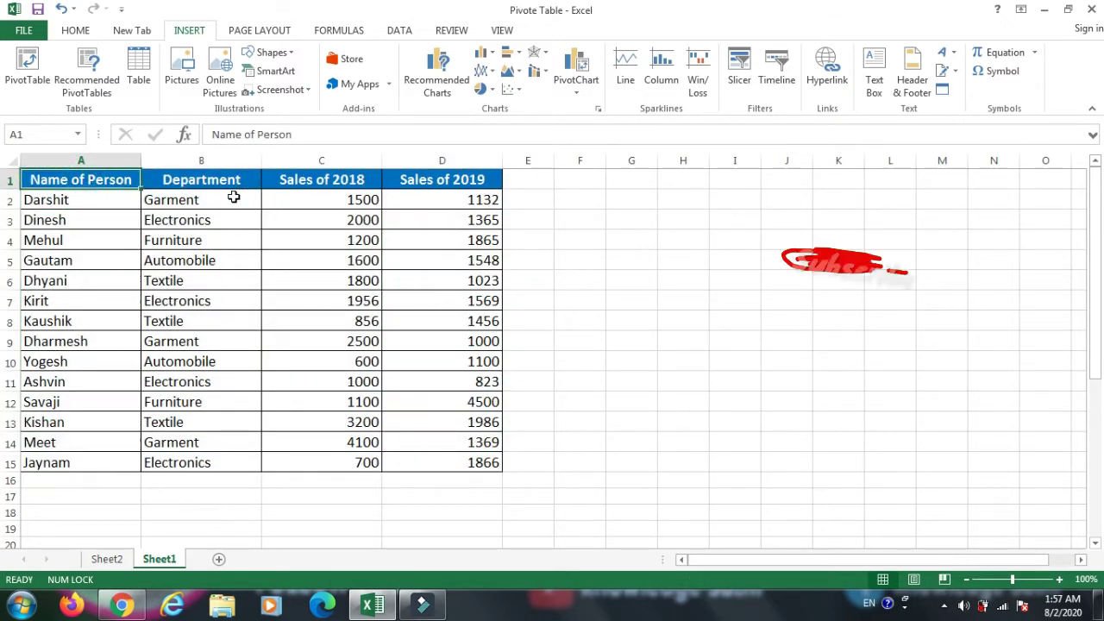
{"action": "left_click", "coordinate": [180, 221]}
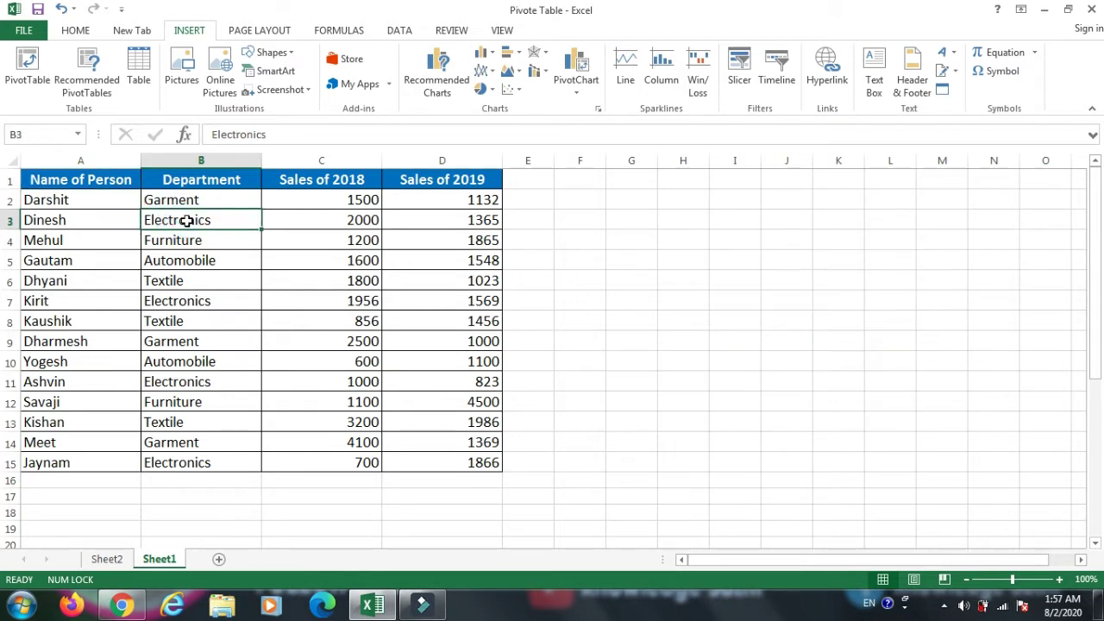
{"action": "left_click", "coordinate": [337, 214]}
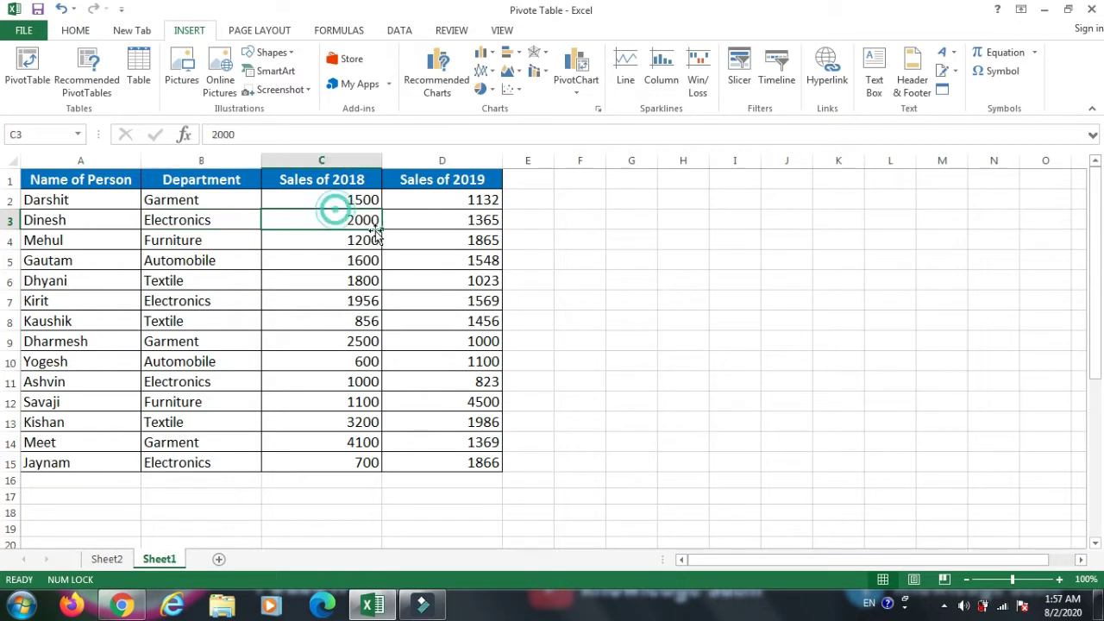
{"action": "left_click", "coordinate": [422, 217]}
{"action": "left_click", "coordinate": [213, 226]}
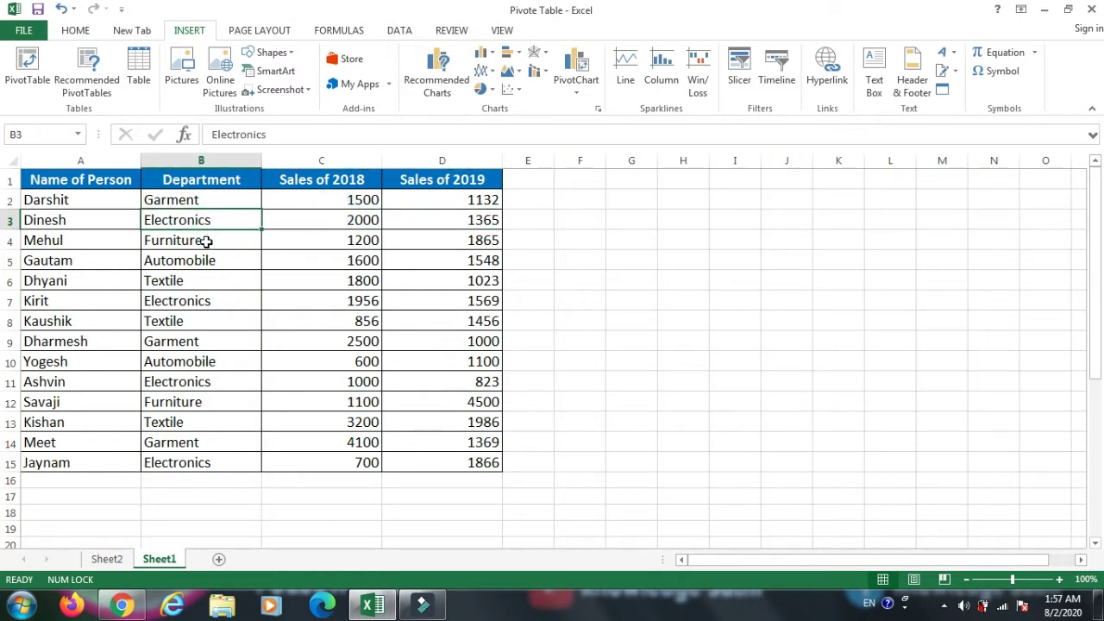
{"action": "left_click", "coordinate": [208, 241]}
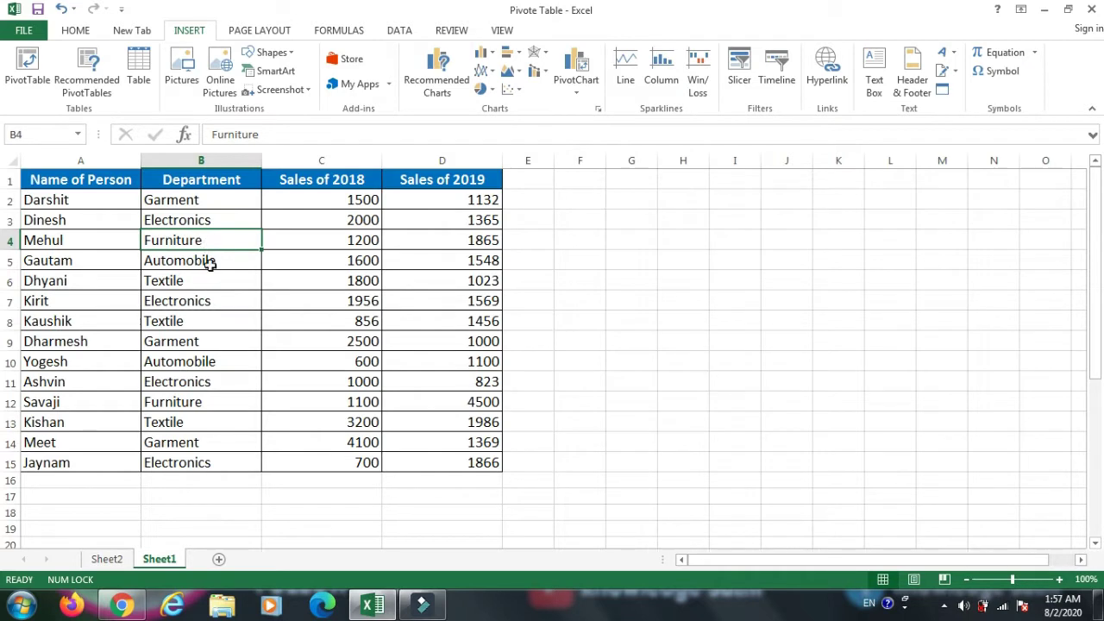
{"action": "left_click", "coordinate": [210, 263]}
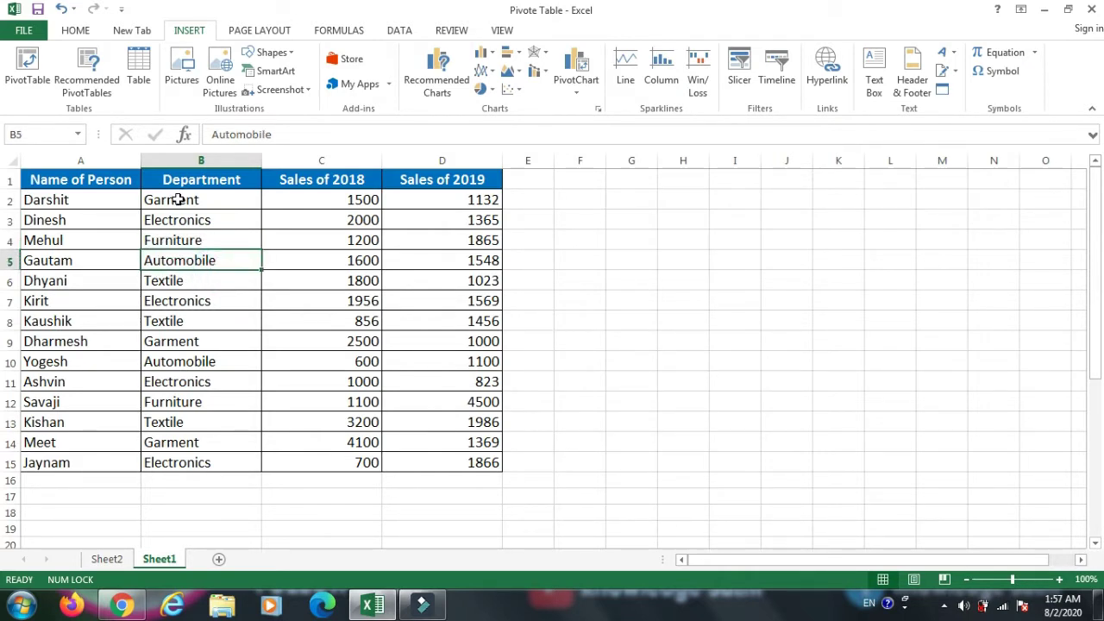
{"action": "left_click_drag", "start_coordinate": [177, 199], "coordinate": [207, 464]}
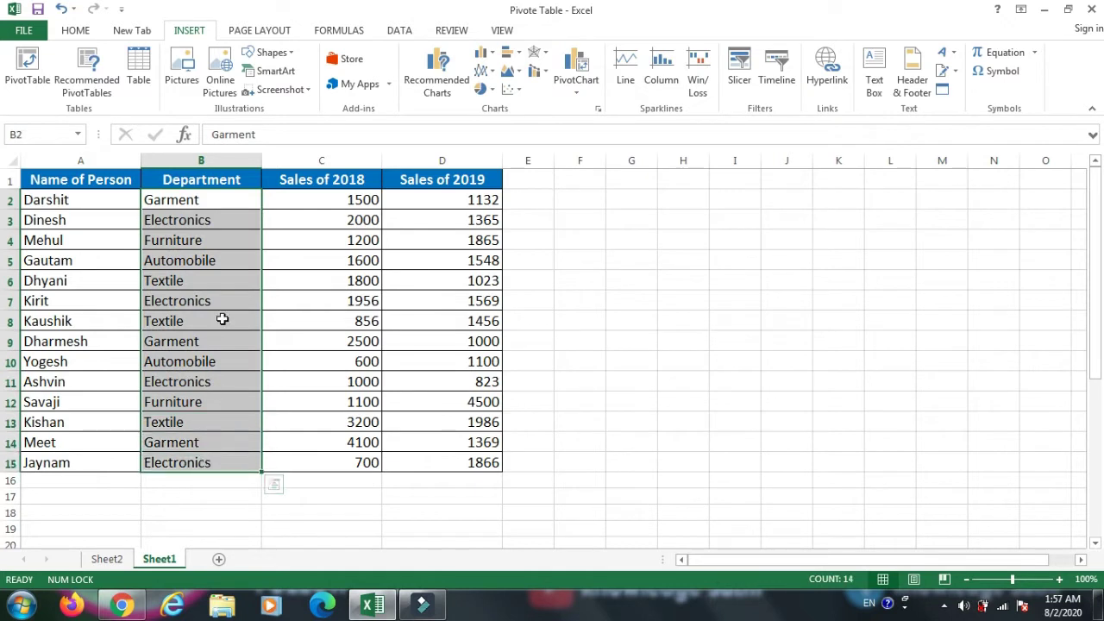
{"action": "left_click", "coordinate": [219, 320]}
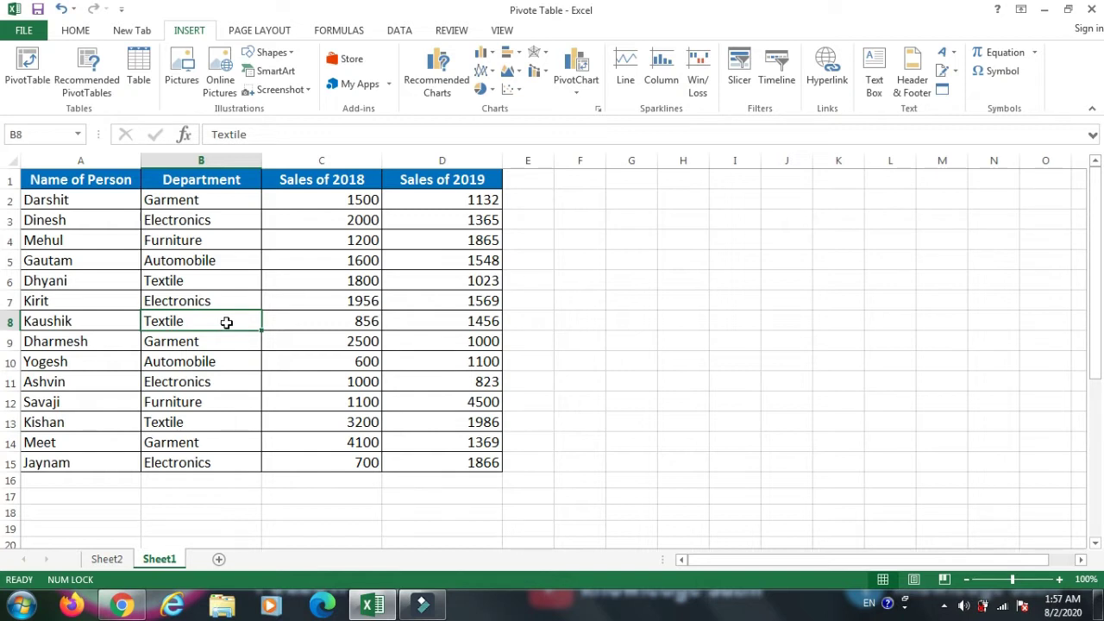
{"action": "left_click_drag", "start_coordinate": [192, 201], "coordinate": [215, 463]}
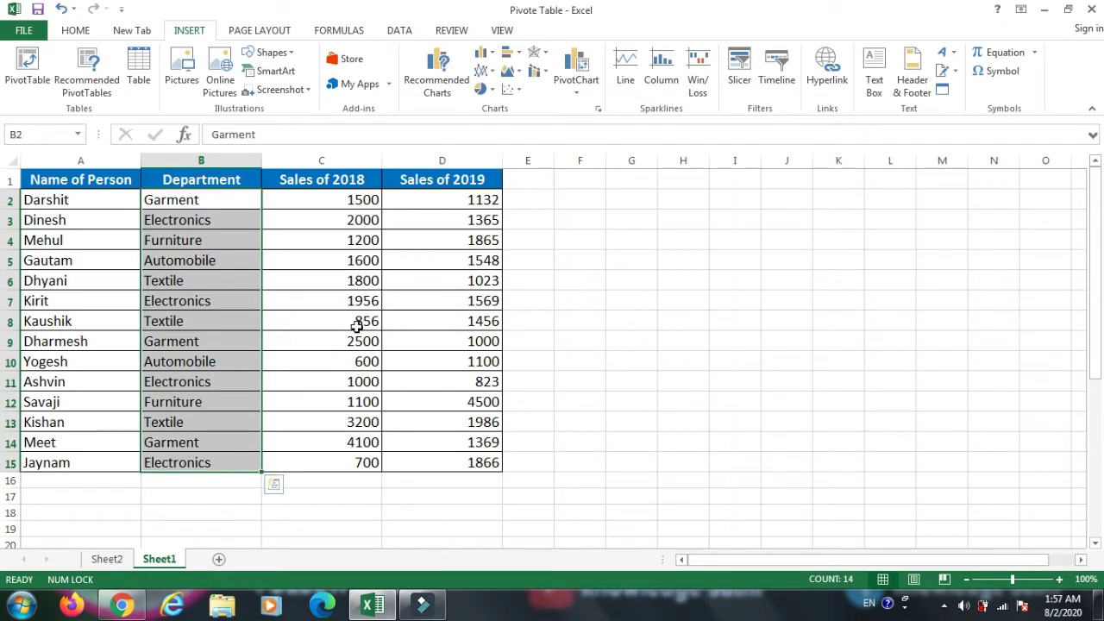
{"action": "left_click", "coordinate": [417, 317]}
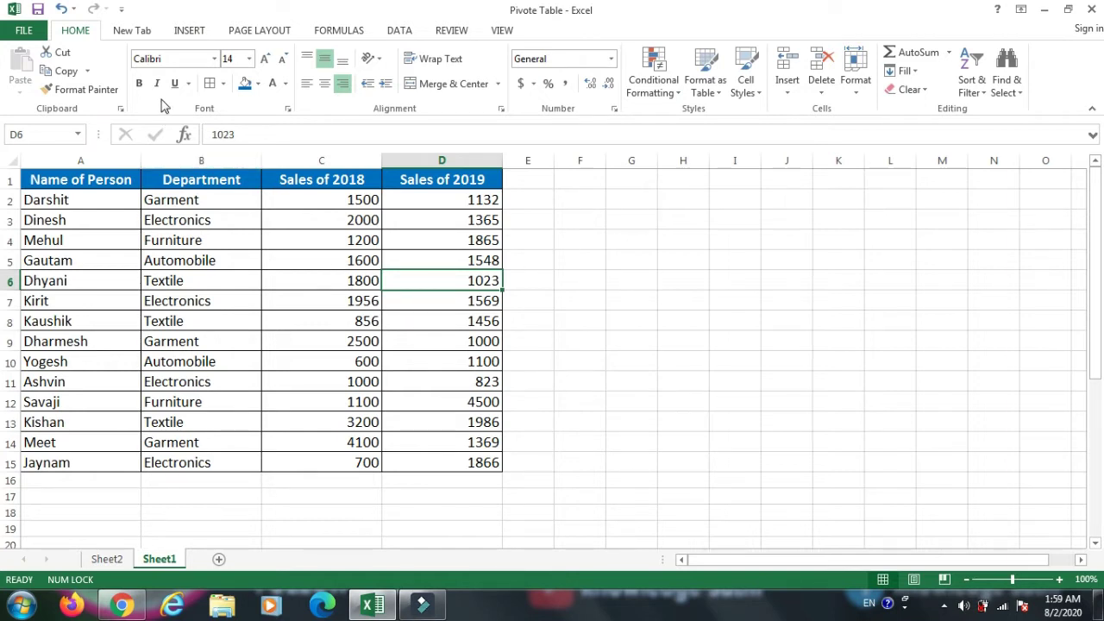
Insert a PivotTable from Sheet1!$A$1:$D$15 placed on a New Worksheet
{"action": "left_click", "coordinate": [187, 32]}
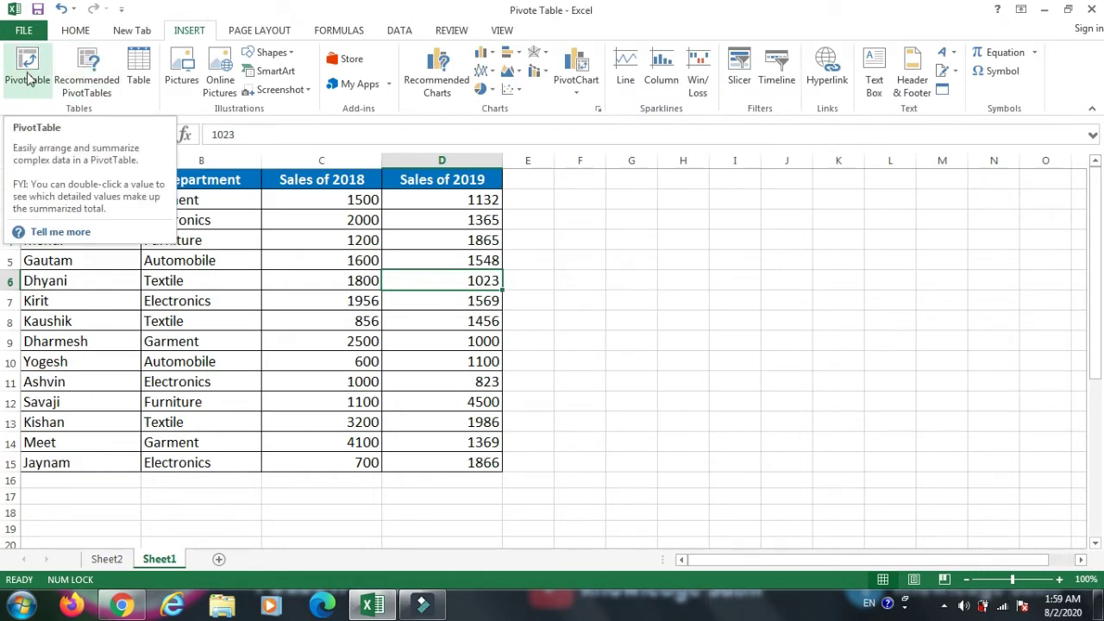
{"action": "left_click", "coordinate": [29, 80]}
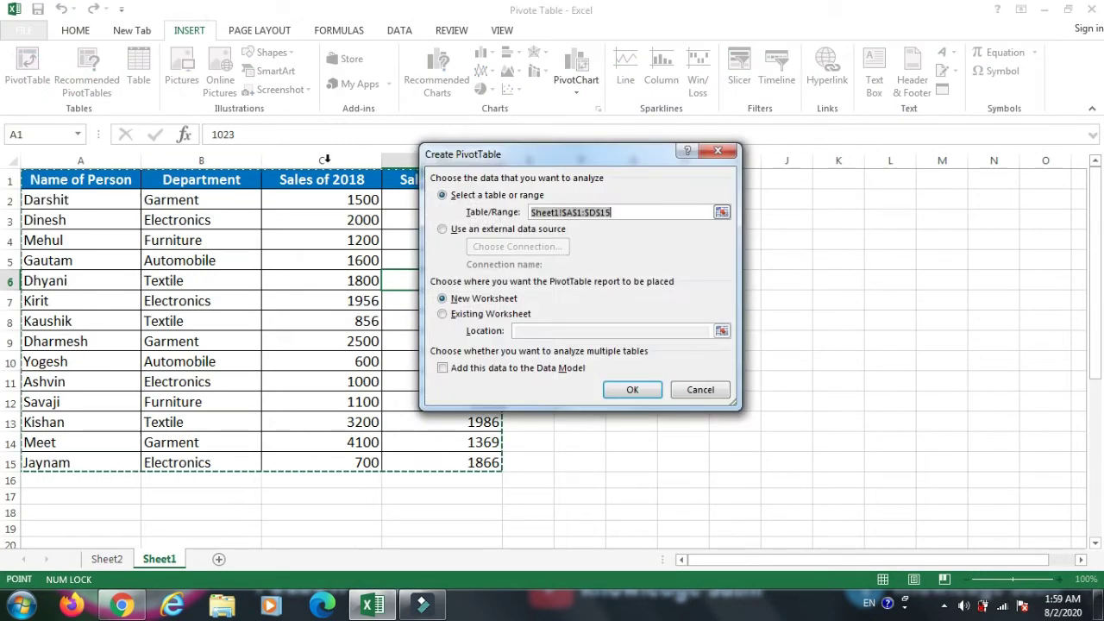
{"action": "left_click_drag", "start_coordinate": [489, 155], "coordinate": [693, 174]}
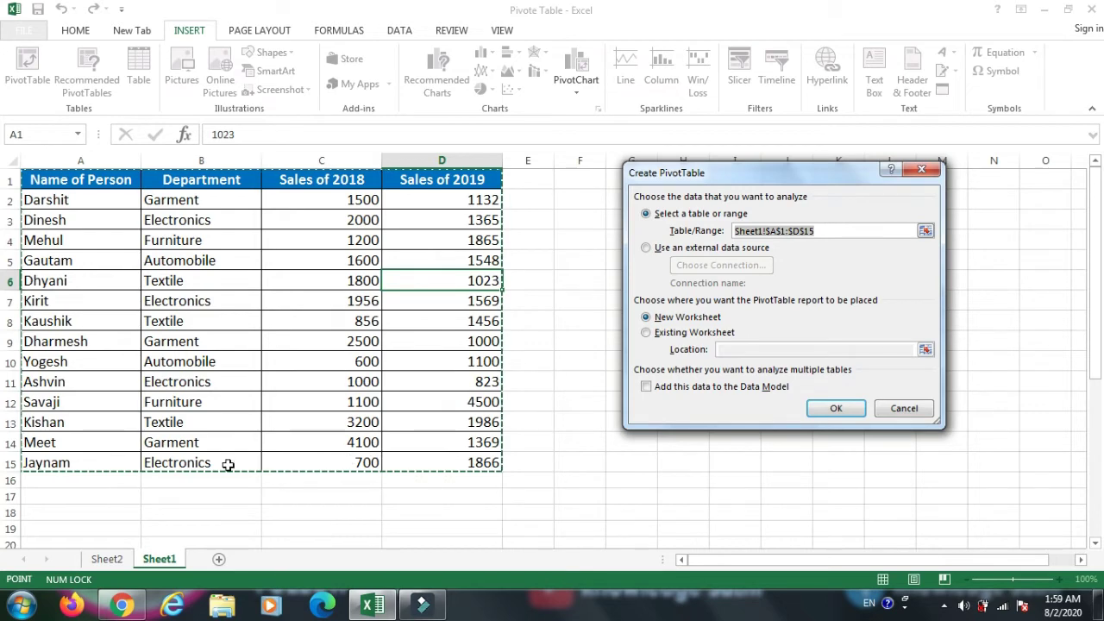
{"action": "left_click_drag", "start_coordinate": [736, 177], "coordinate": [509, 208]}
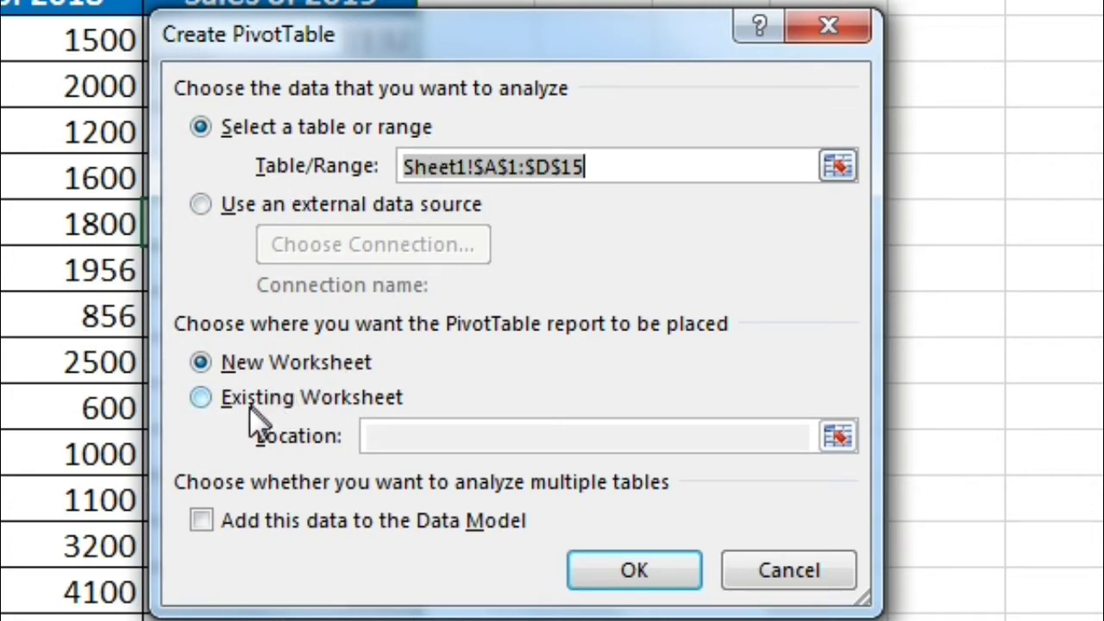
{"action": "left_click", "coordinate": [211, 363]}
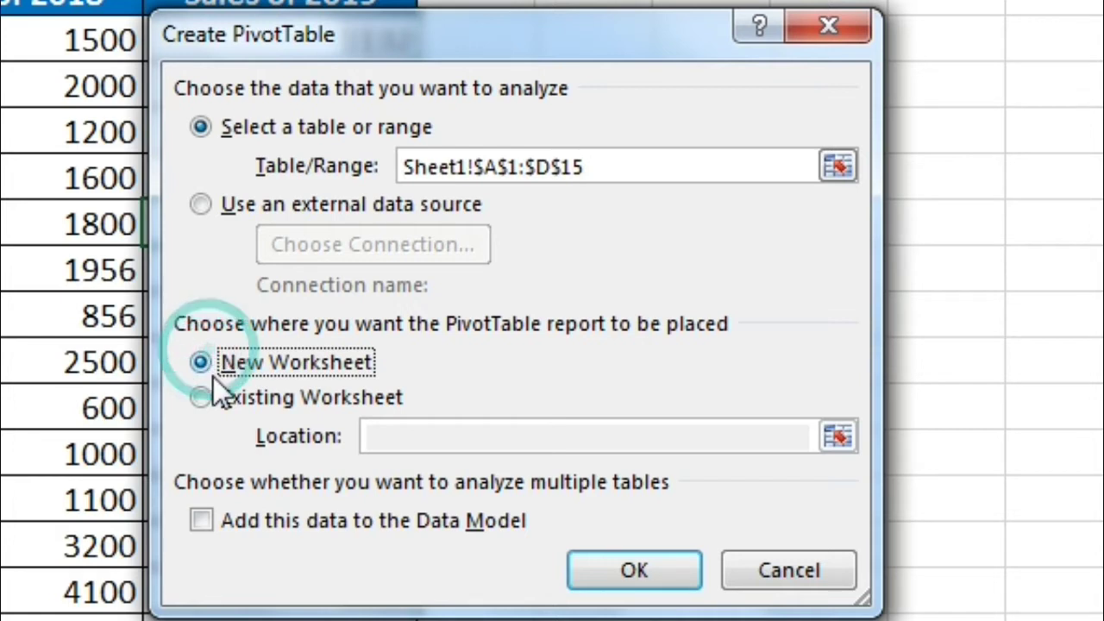
{"action": "left_click", "coordinate": [207, 396]}
{"action": "left_click", "coordinate": [207, 365]}
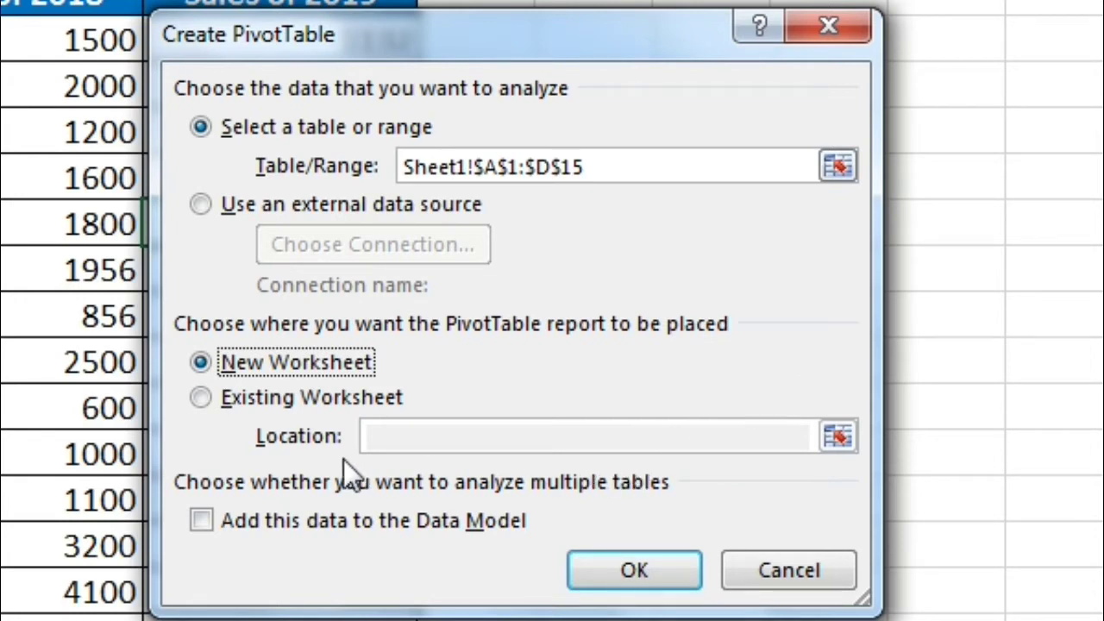
{"action": "left_click", "coordinate": [249, 365]}
{"action": "left_click", "coordinate": [608, 572]}
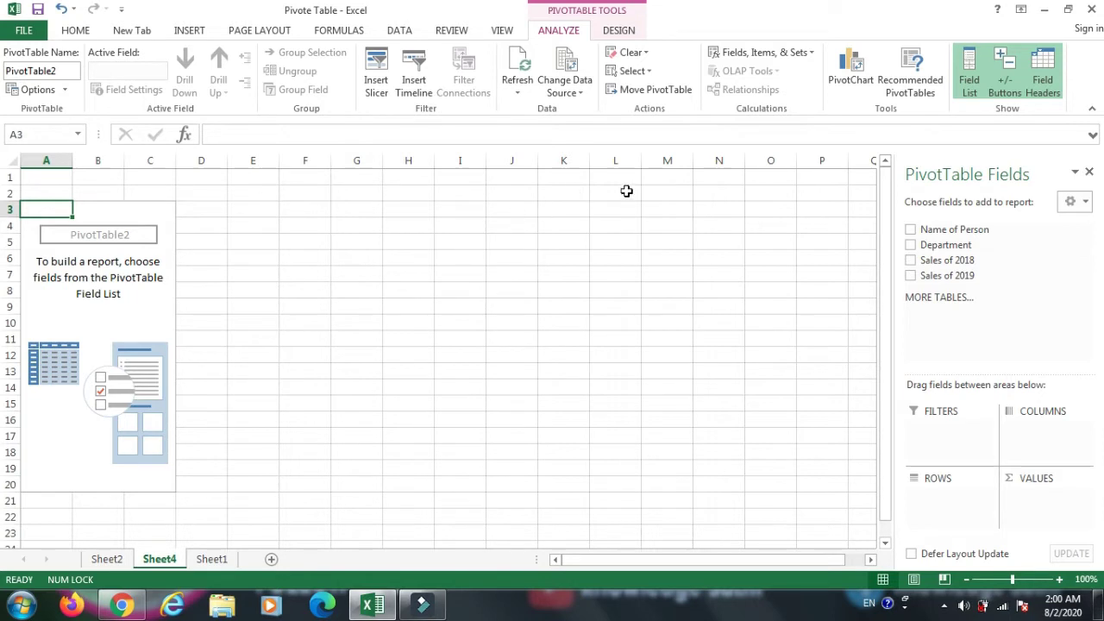
{"action": "left_click", "coordinate": [910, 229]}
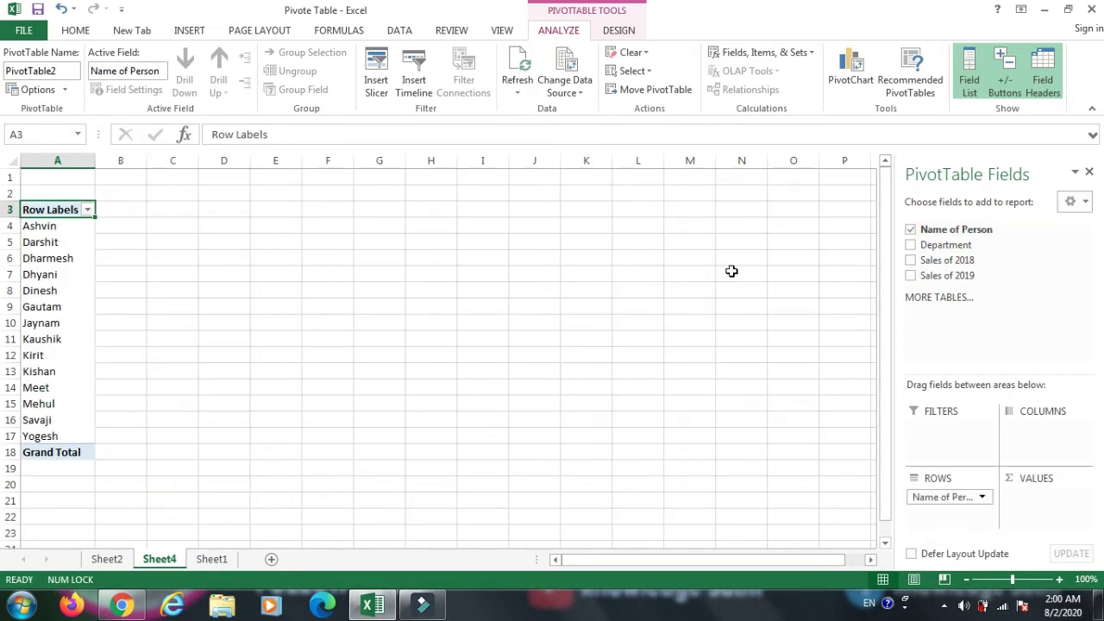
{"action": "left_click", "coordinate": [910, 261]}
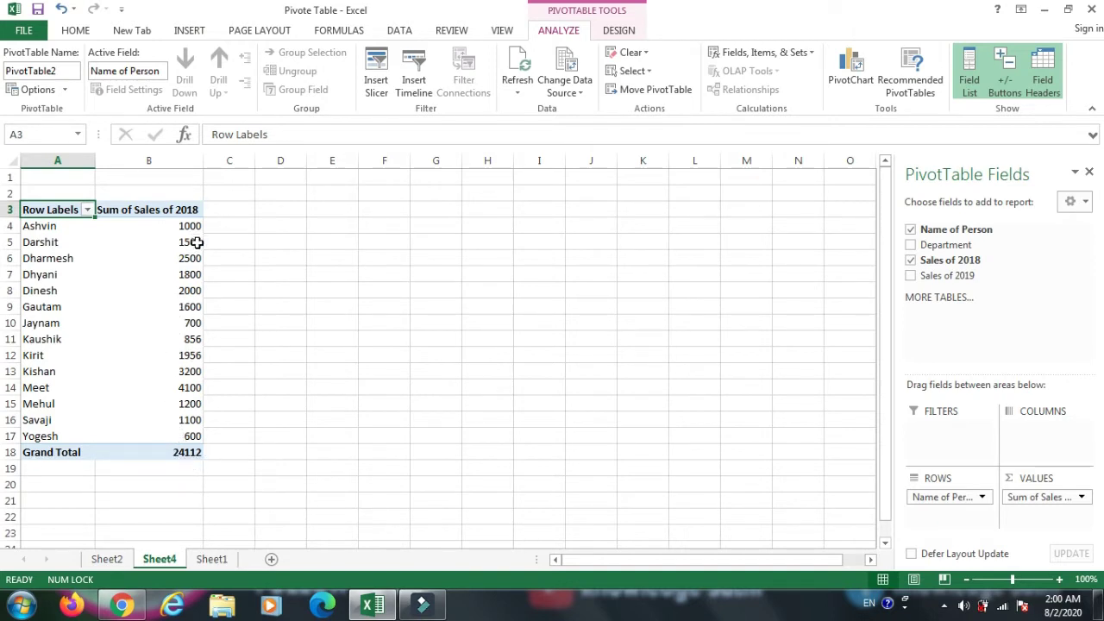
{"action": "left_click", "coordinate": [911, 276]}
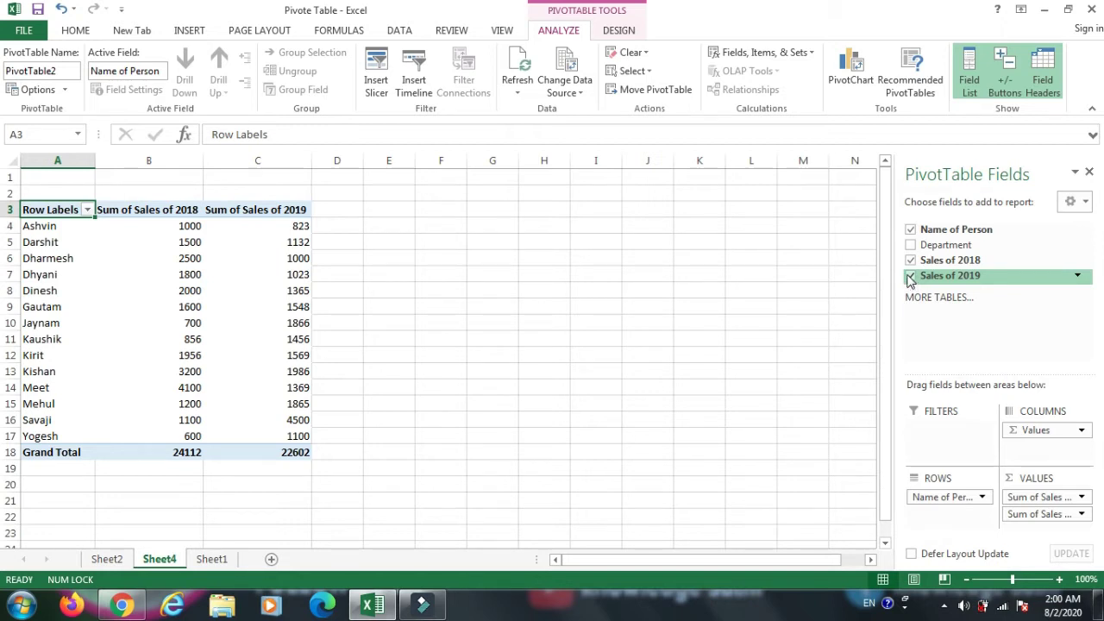
{"action": "left_click", "coordinate": [910, 275]}
{"action": "left_click", "coordinate": [910, 260]}
{"action": "left_click", "coordinate": [910, 229]}
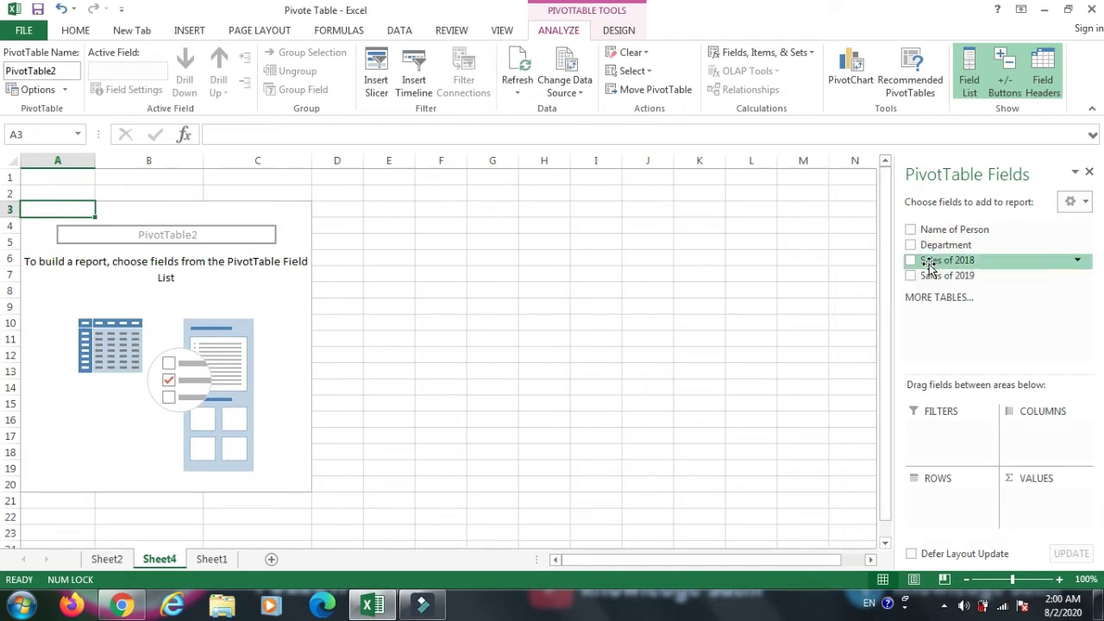
Try Department and Name of Person as rows, finally keeping only Department (Automobile through Textile)
{"action": "left_click", "coordinate": [911, 245]}
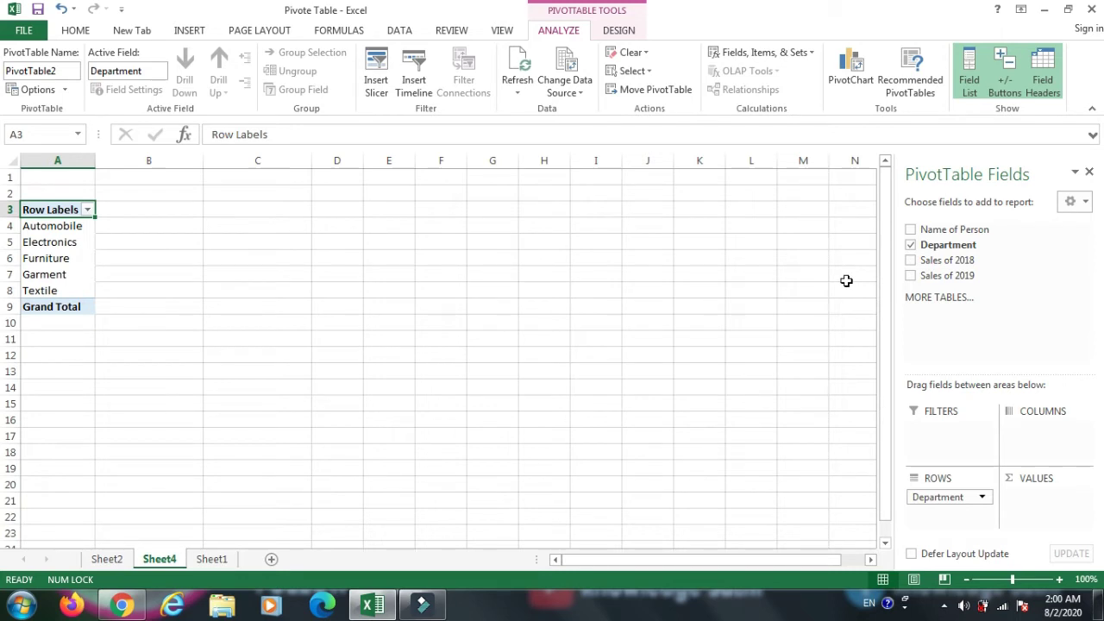
{"action": "left_click", "coordinate": [912, 245]}
{"action": "left_click", "coordinate": [910, 230]}
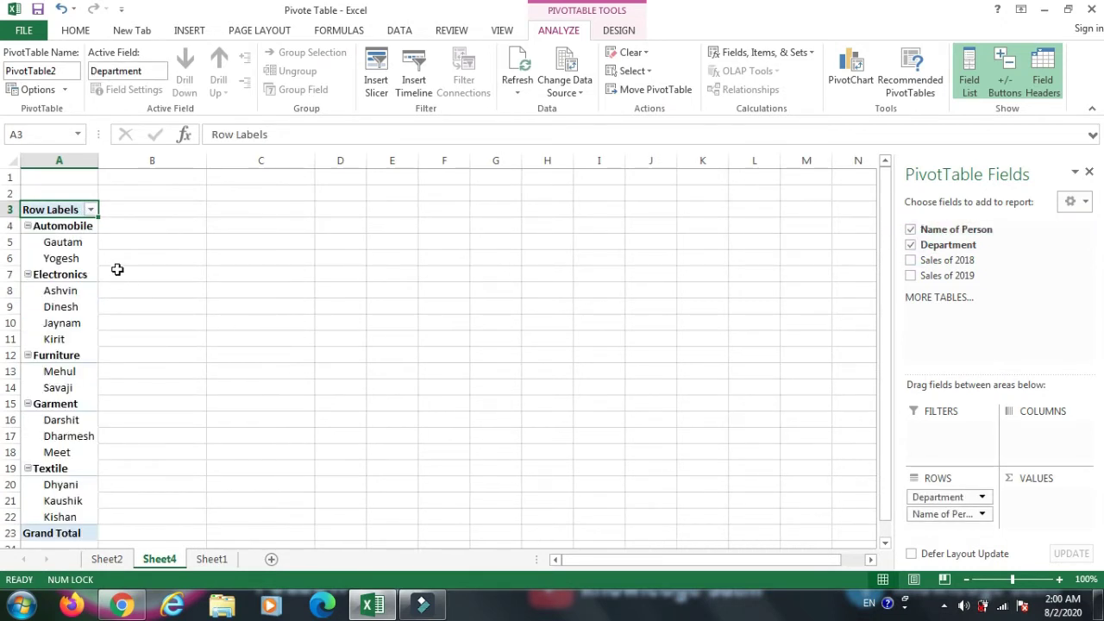
{"action": "left_click_drag", "start_coordinate": [73, 242], "coordinate": [72, 258]}
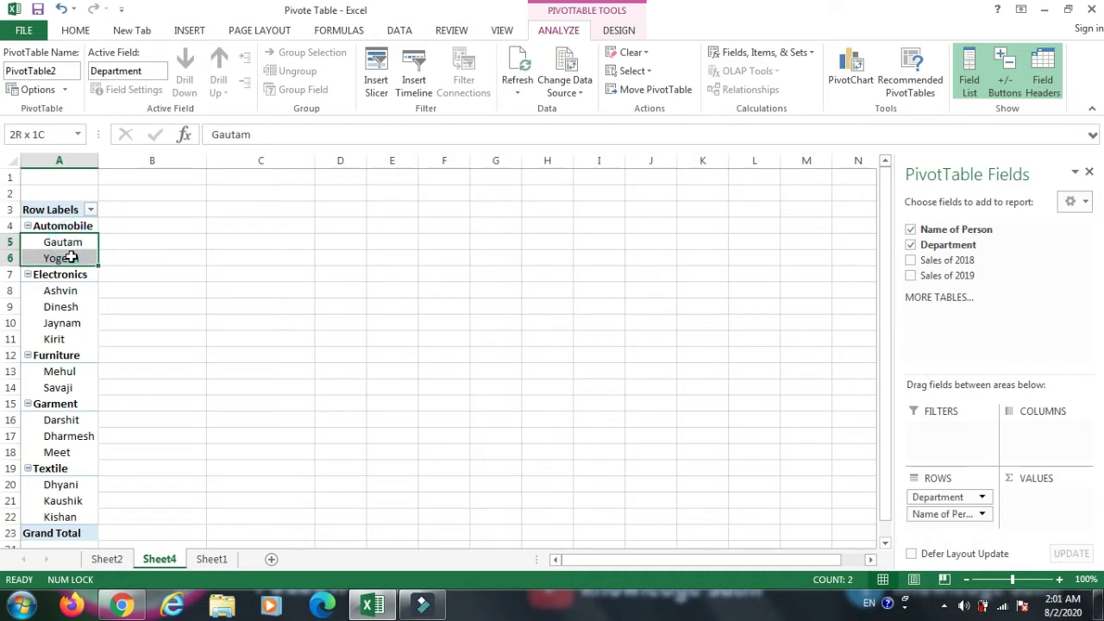
{"action": "left_click", "coordinate": [73, 245]}
{"action": "left_click_drag", "start_coordinate": [69, 291], "coordinate": [69, 343]}
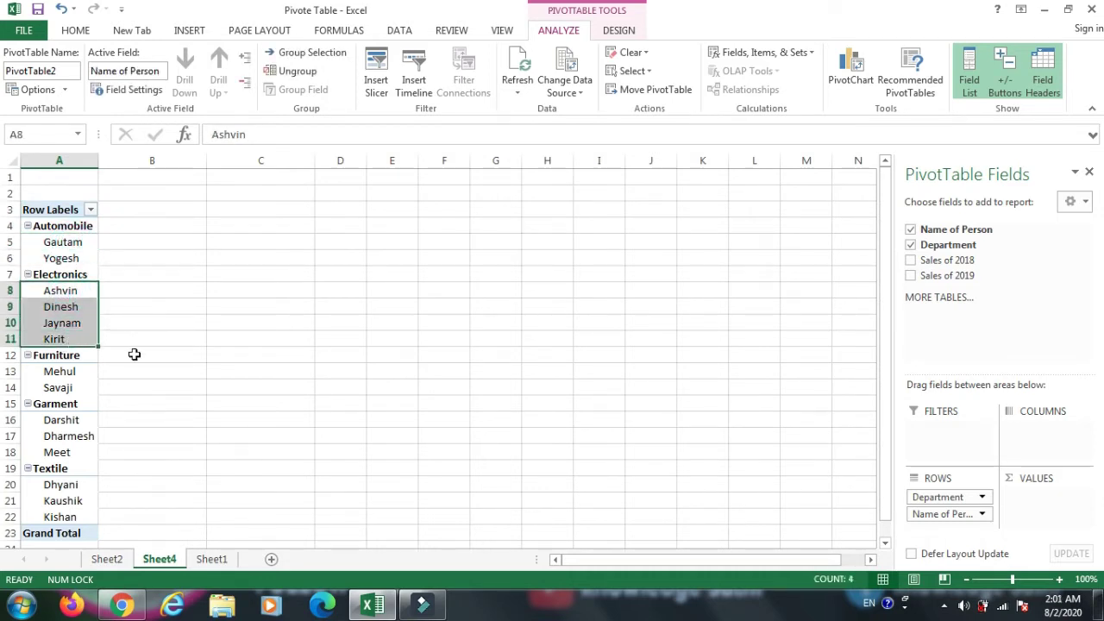
{"action": "left_click", "coordinate": [911, 245]}
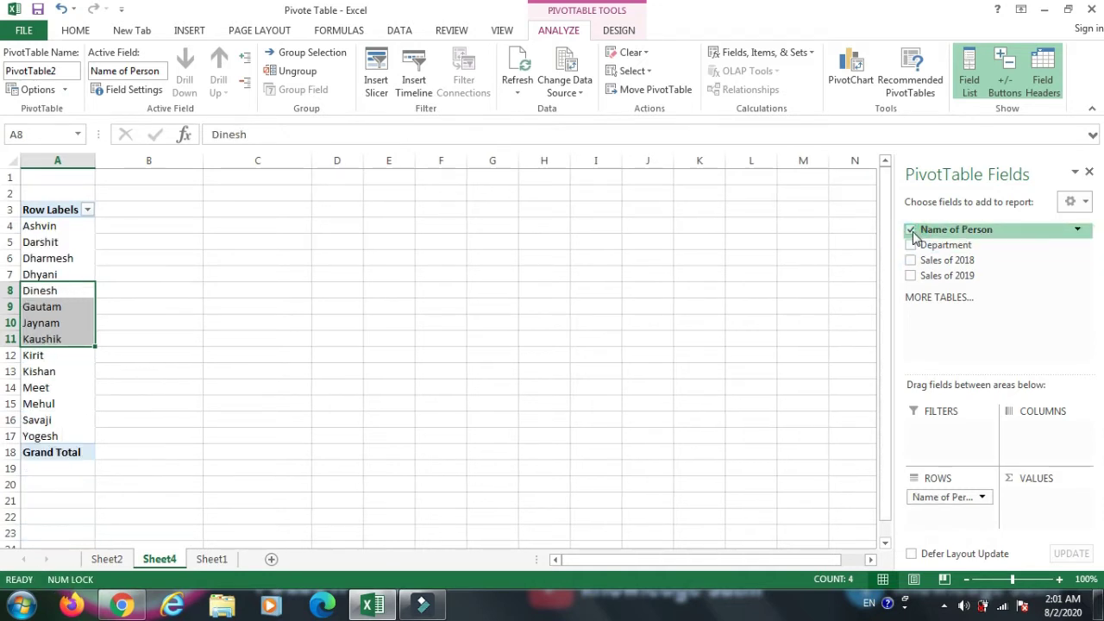
{"action": "left_click", "coordinate": [911, 230]}
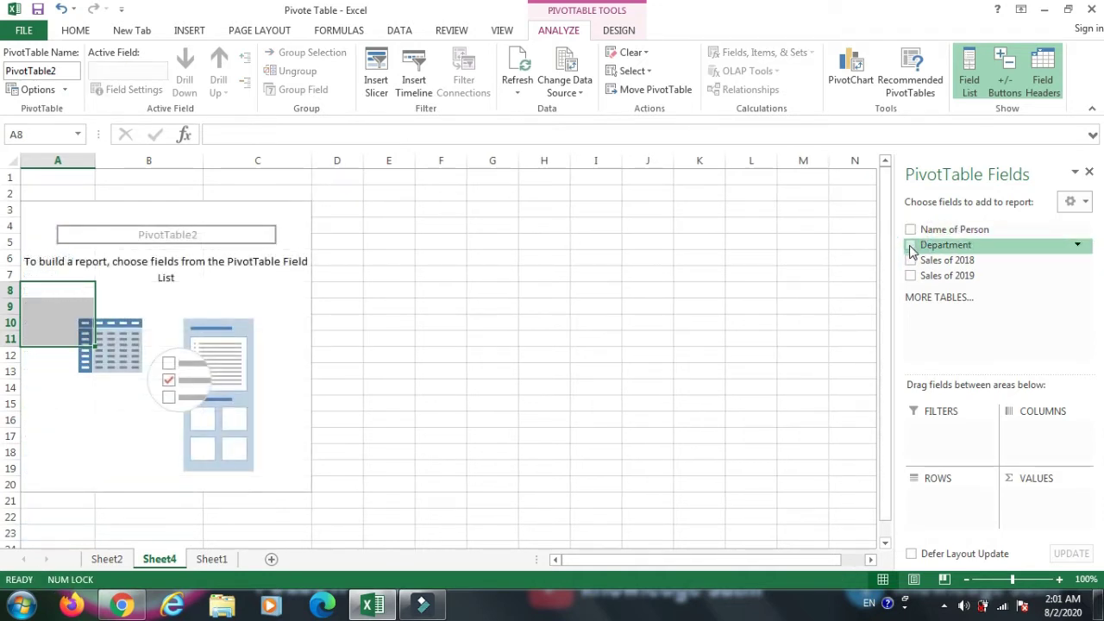
{"action": "left_click", "coordinate": [911, 245]}
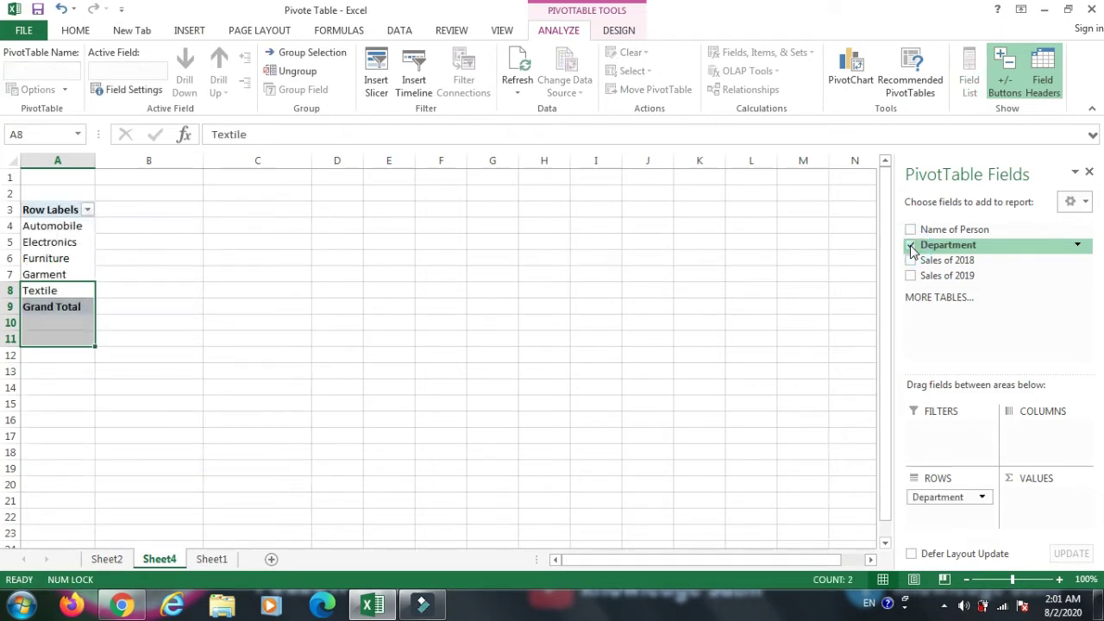
{"action": "left_click", "coordinate": [120, 240]}
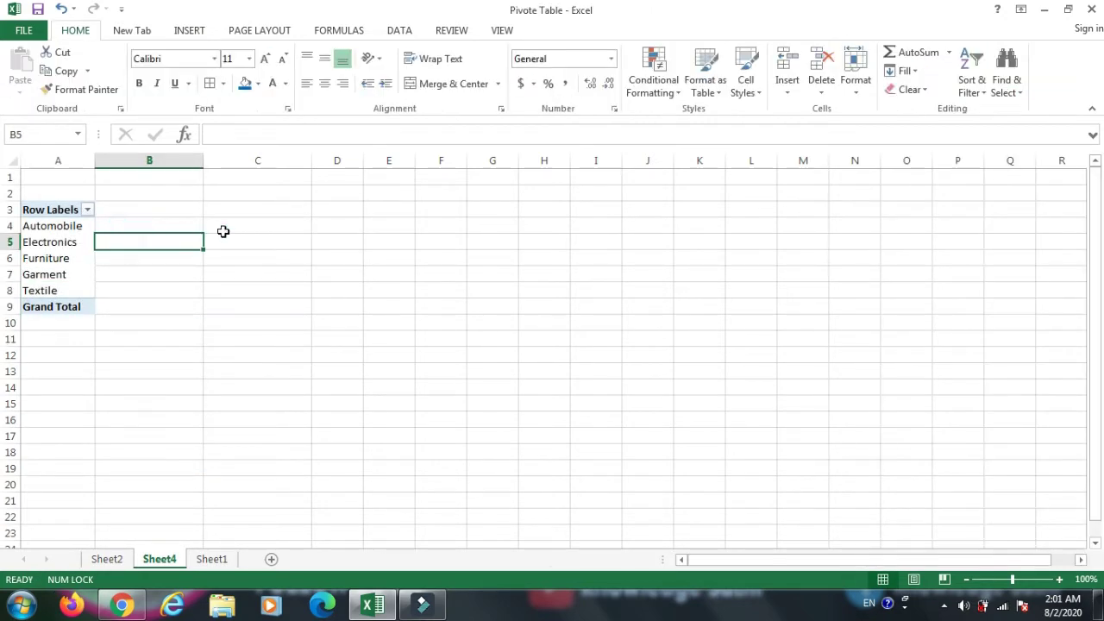
Sum Sales of 2018 and Sales of 2019 per department, giving Grand Totals 24112 and 22602
{"action": "left_click", "coordinate": [78, 232]}
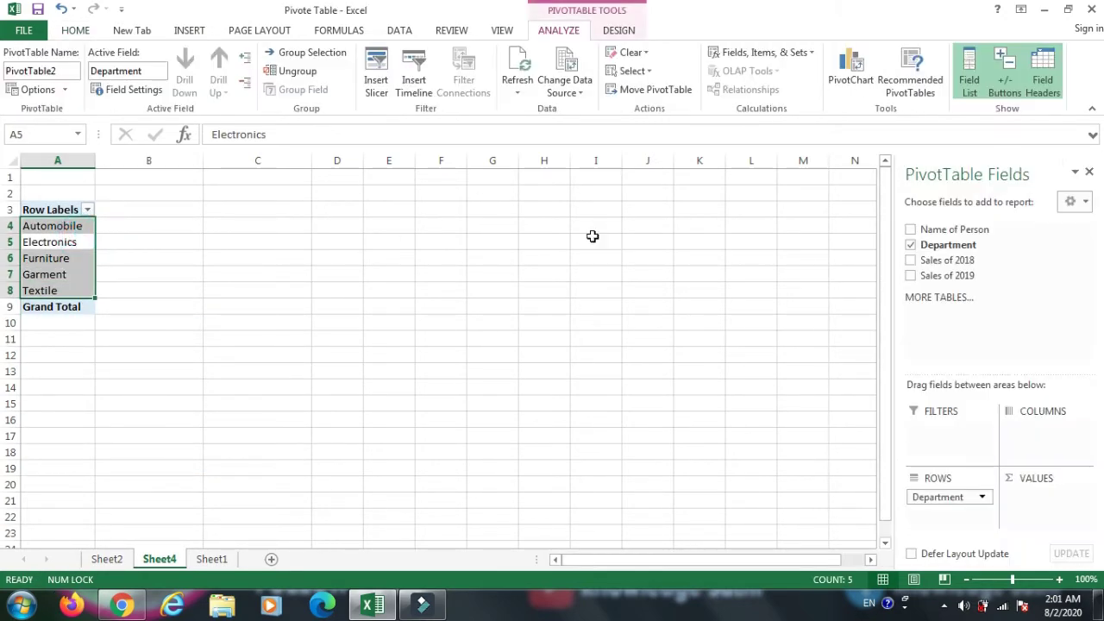
{"action": "left_click", "coordinate": [910, 260]}
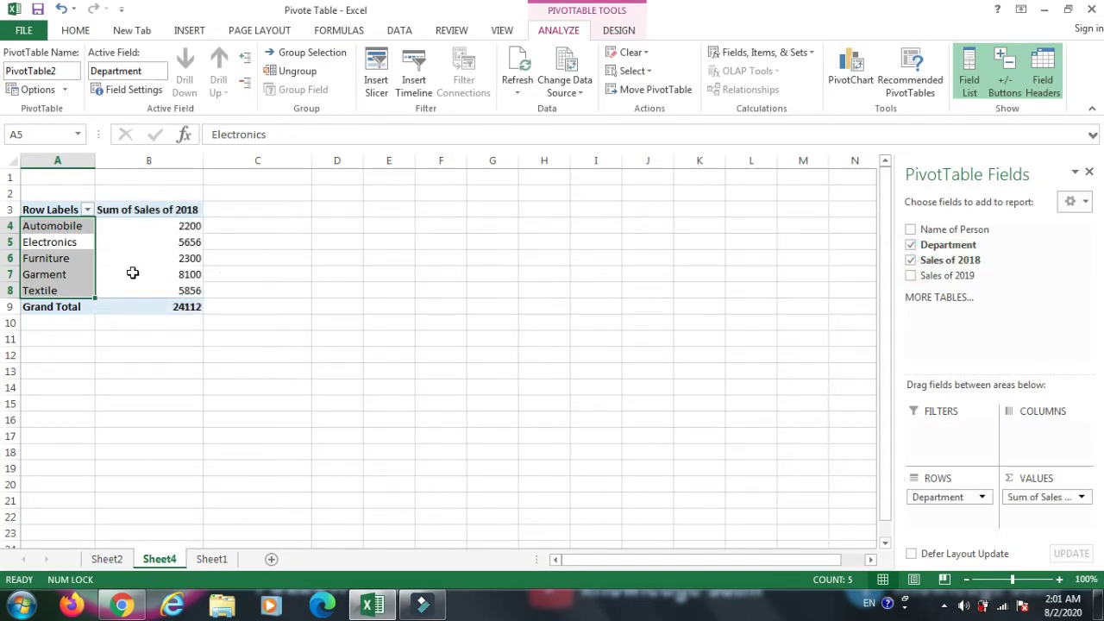
{"action": "left_click", "coordinate": [138, 274]}
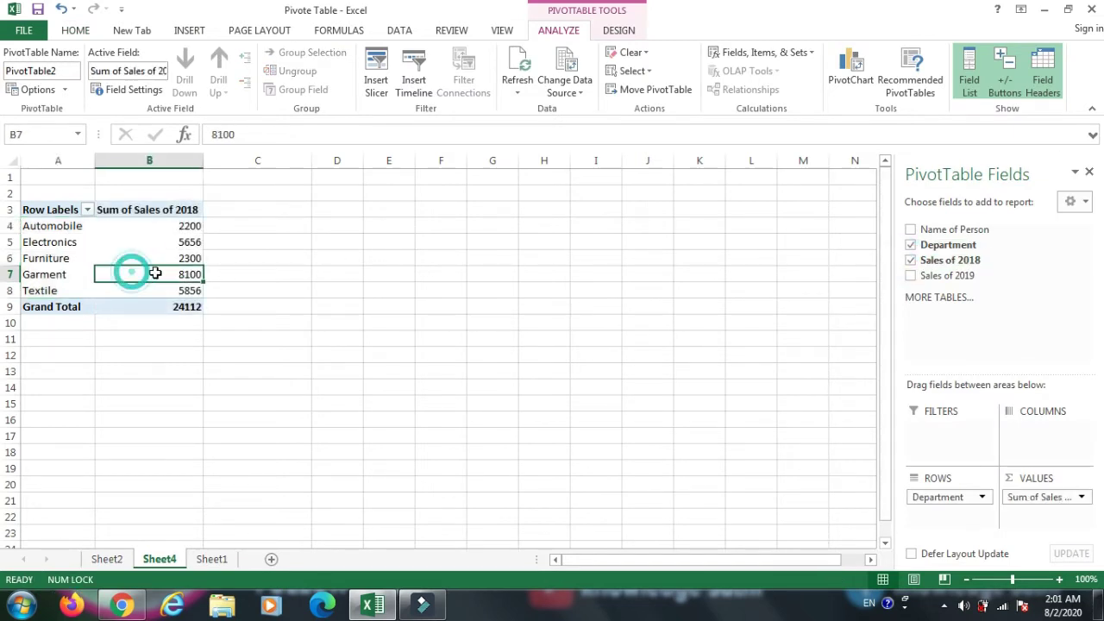
{"action": "left_click", "coordinate": [177, 229]}
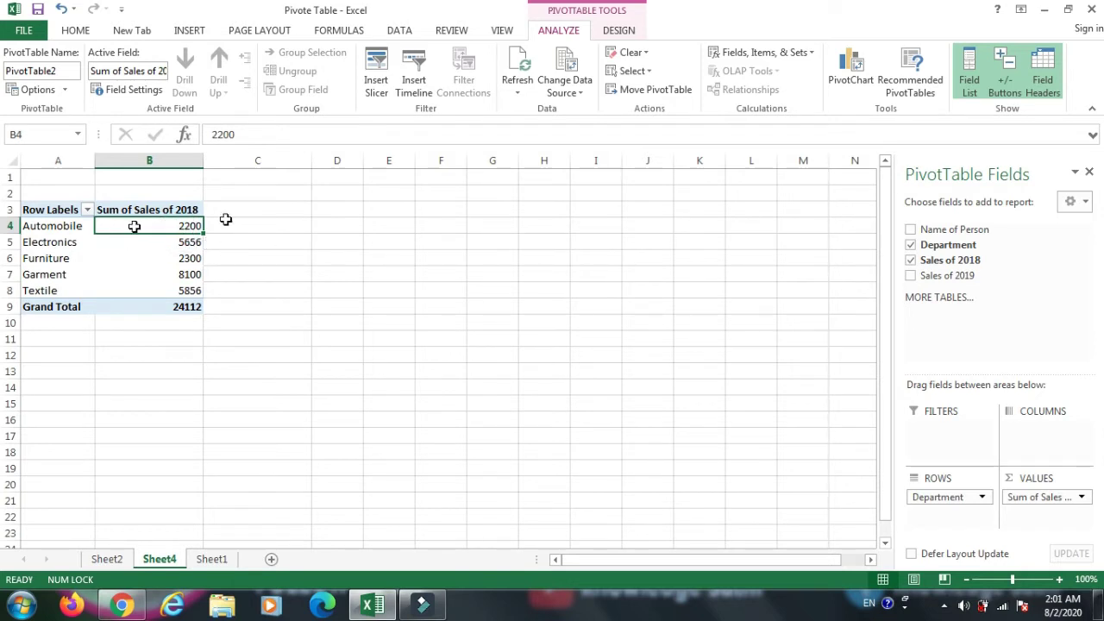
{"action": "left_click", "coordinate": [911, 275]}
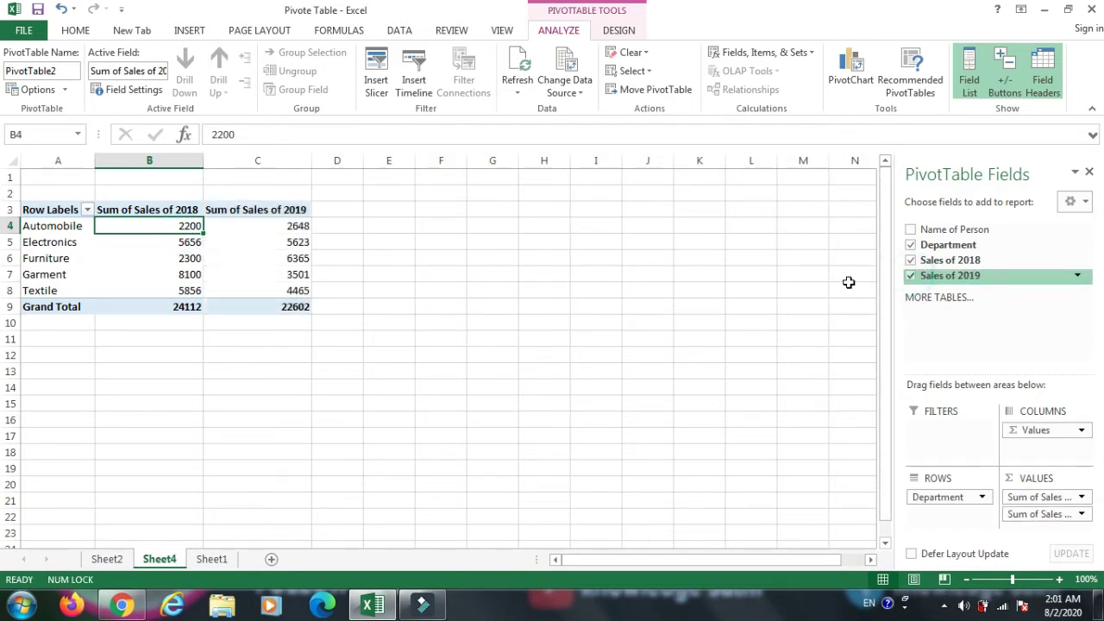
{"action": "mouse_move", "coordinate": [307, 270]}
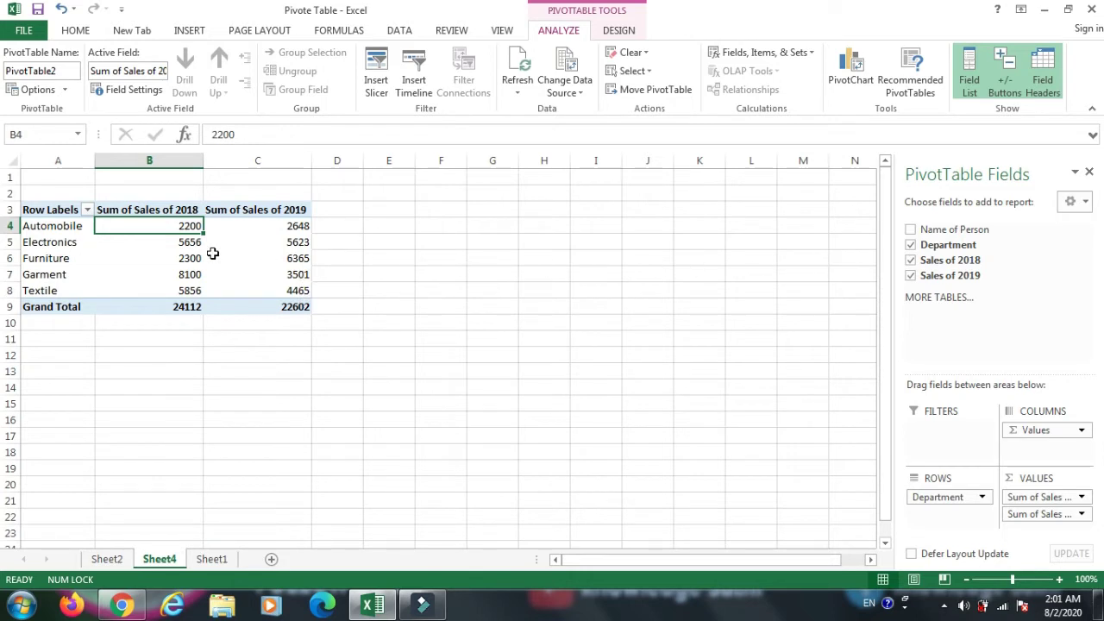
{"action": "left_click", "coordinate": [373, 255]}
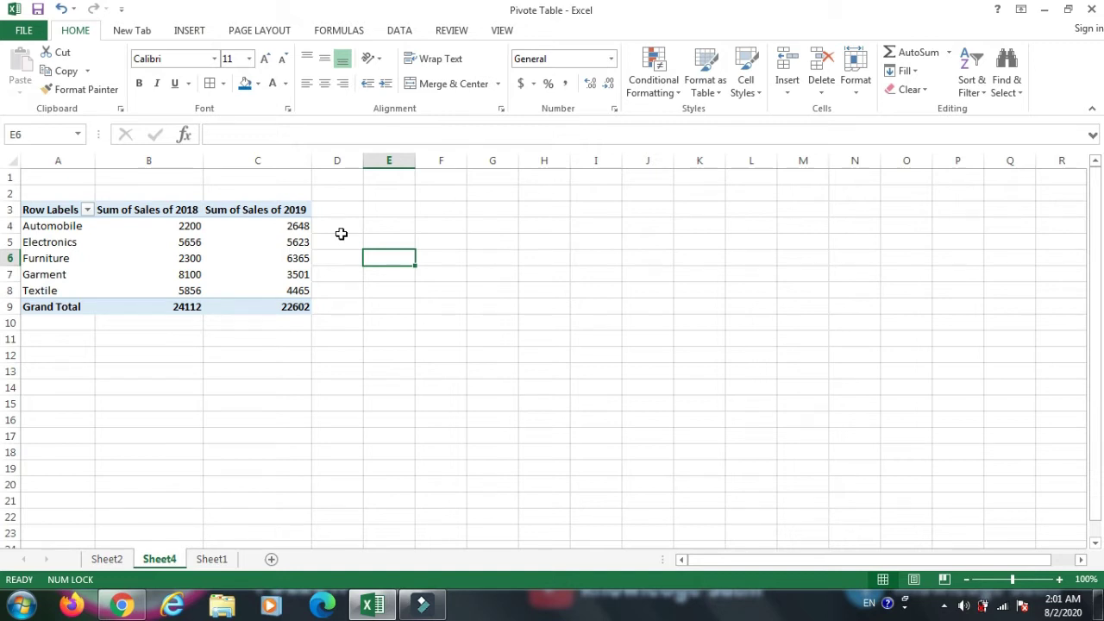
Check the Automobile 2018 and 2019 totals, then review row 3 of the Sheet1 source table
{"action": "left_click", "coordinate": [261, 239]}
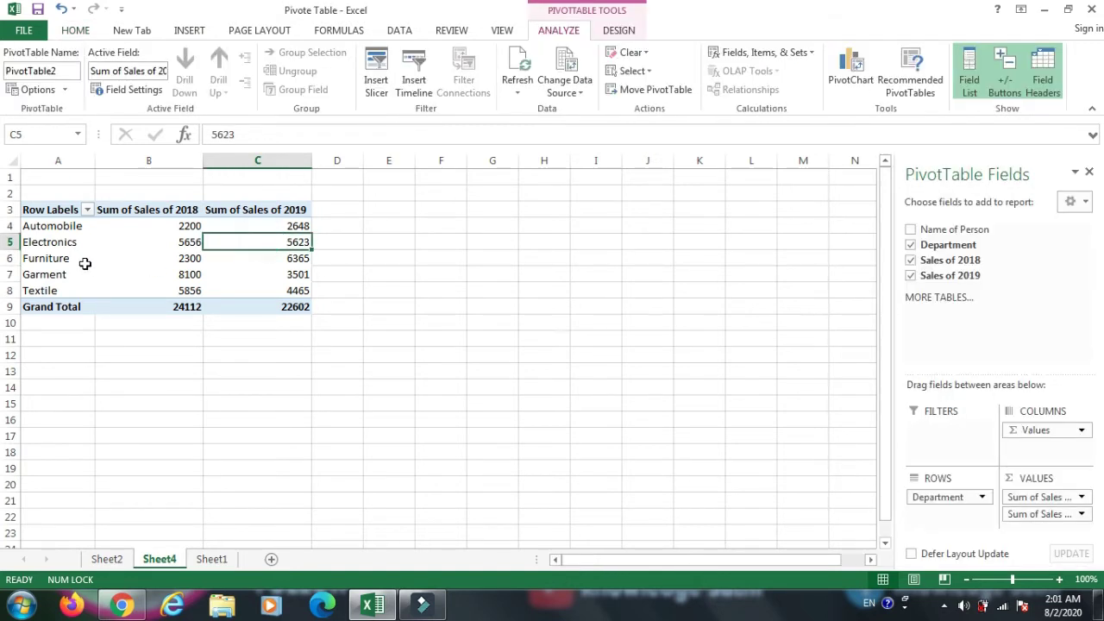
{"action": "left_click", "coordinate": [147, 230]}
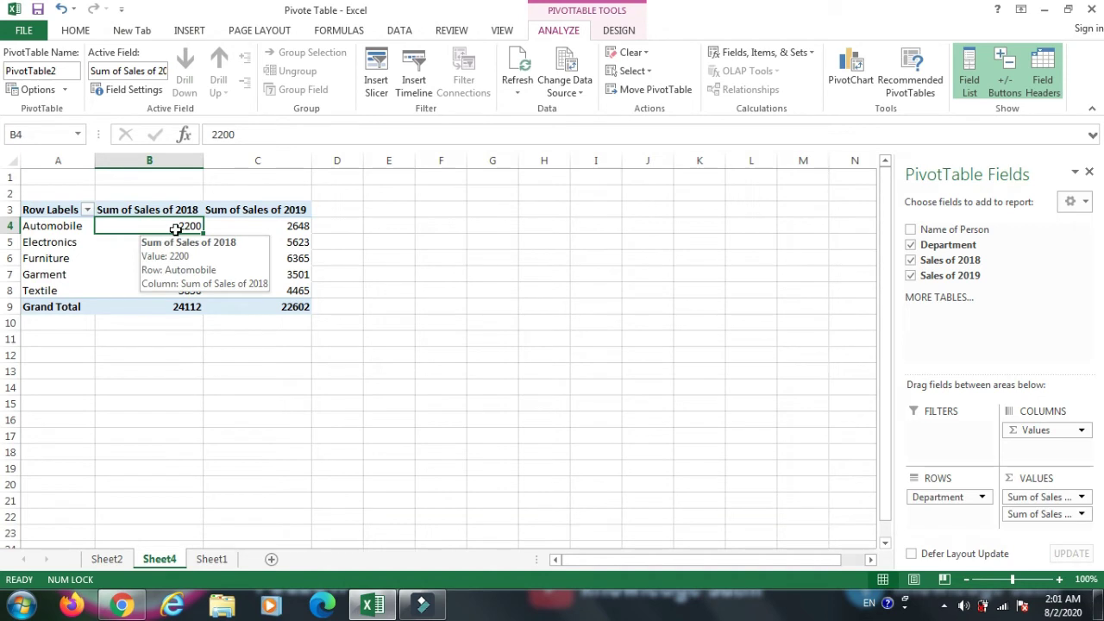
{"action": "left_click", "coordinate": [257, 229]}
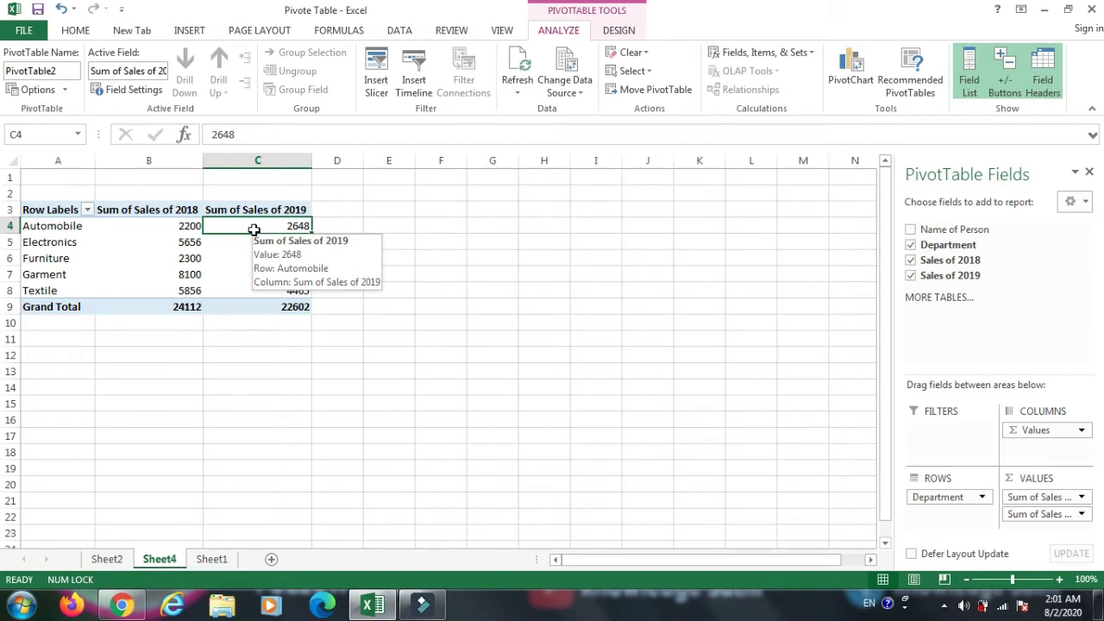
{"action": "left_click", "coordinate": [107, 559]}
{"action": "left_click", "coordinate": [212, 559]}
{"action": "left_click_drag", "start_coordinate": [79, 201], "coordinate": [438, 458]}
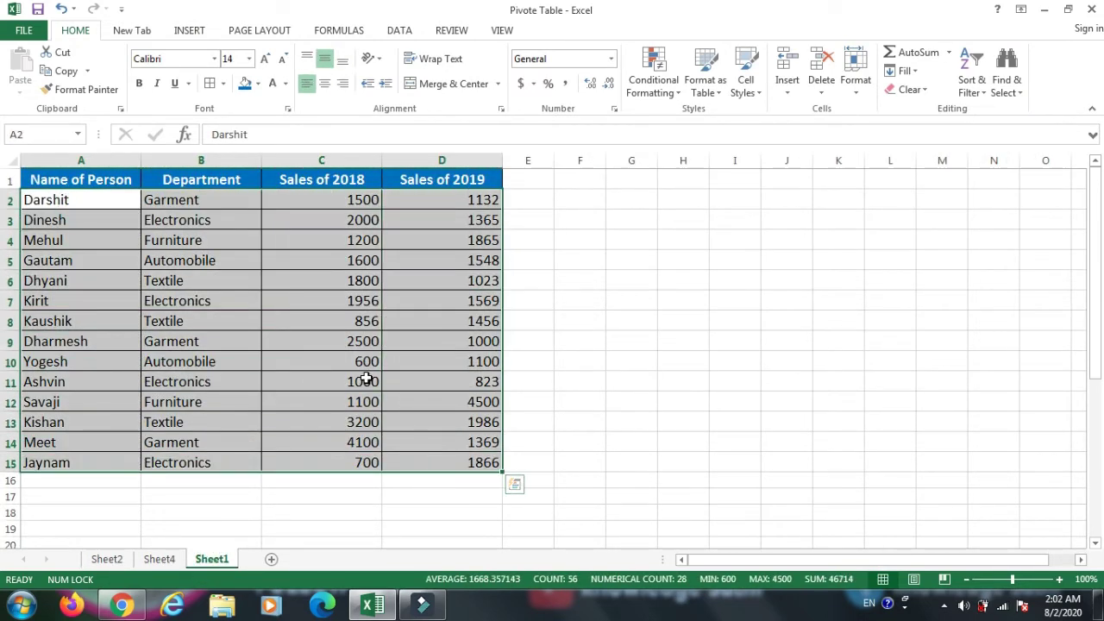
{"action": "left_click", "coordinate": [363, 380]}
{"action": "left_click", "coordinate": [59, 220]}
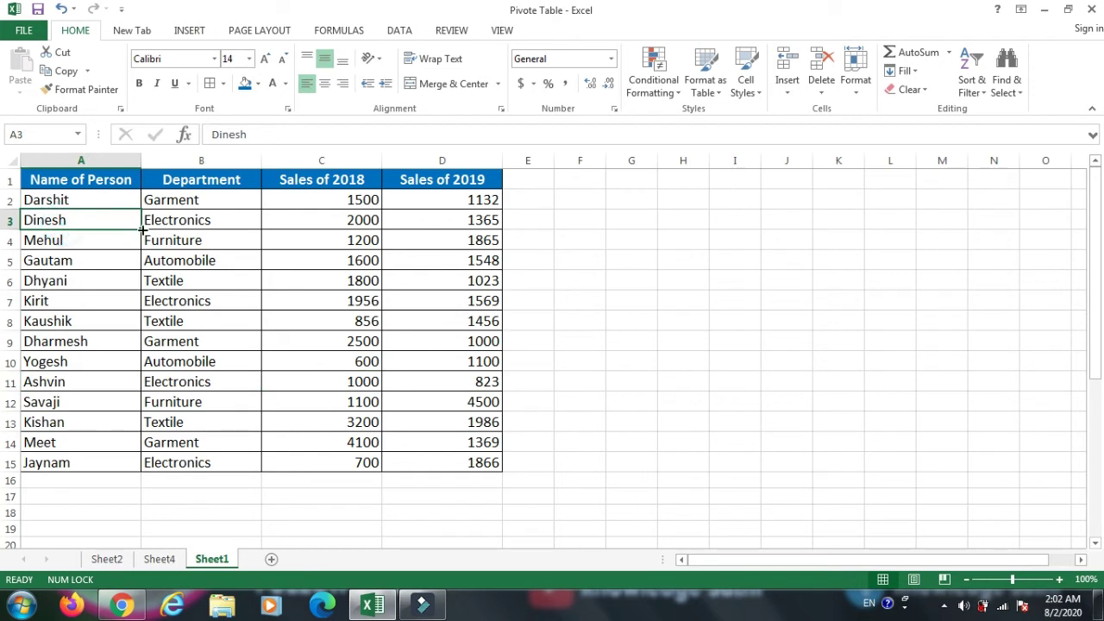
{"action": "left_click", "coordinate": [186, 223]}
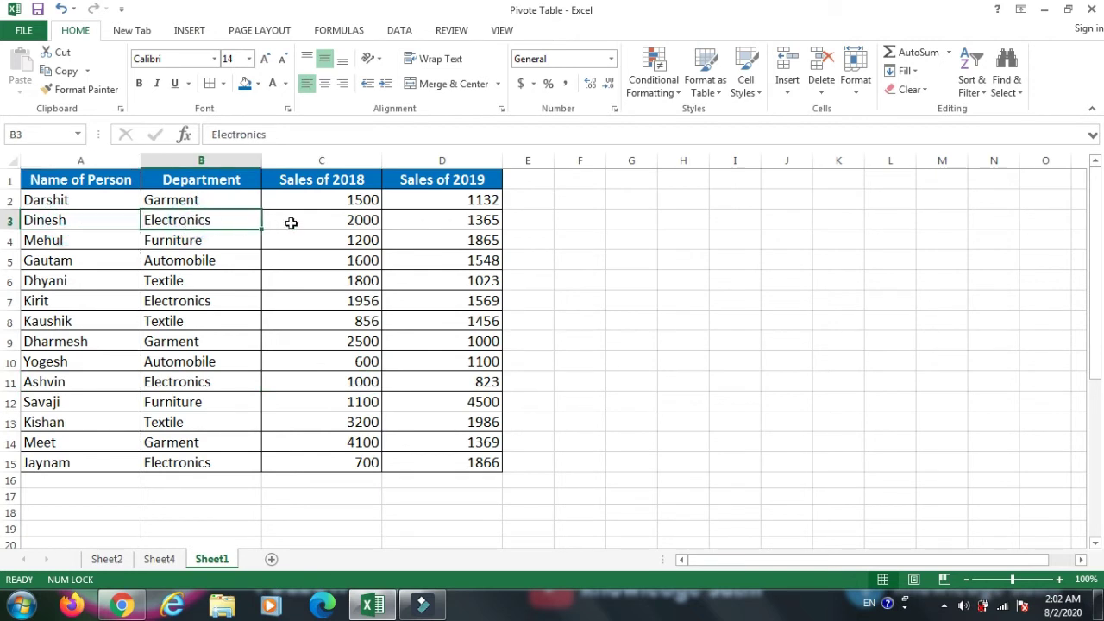
{"action": "left_click", "coordinate": [348, 224]}
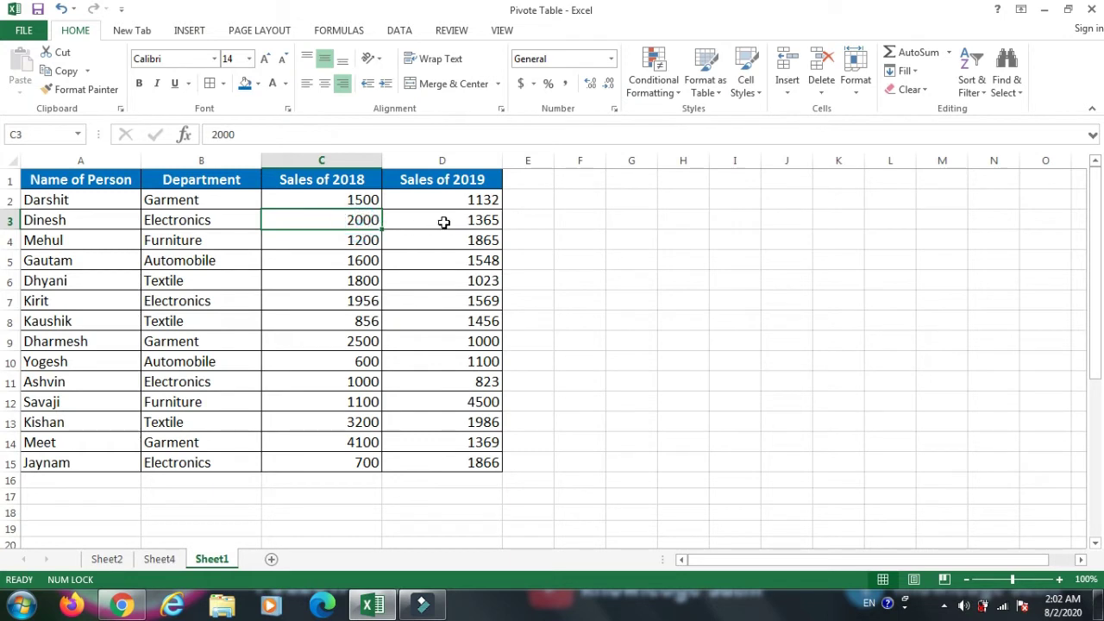
{"action": "left_click", "coordinate": [447, 223]}
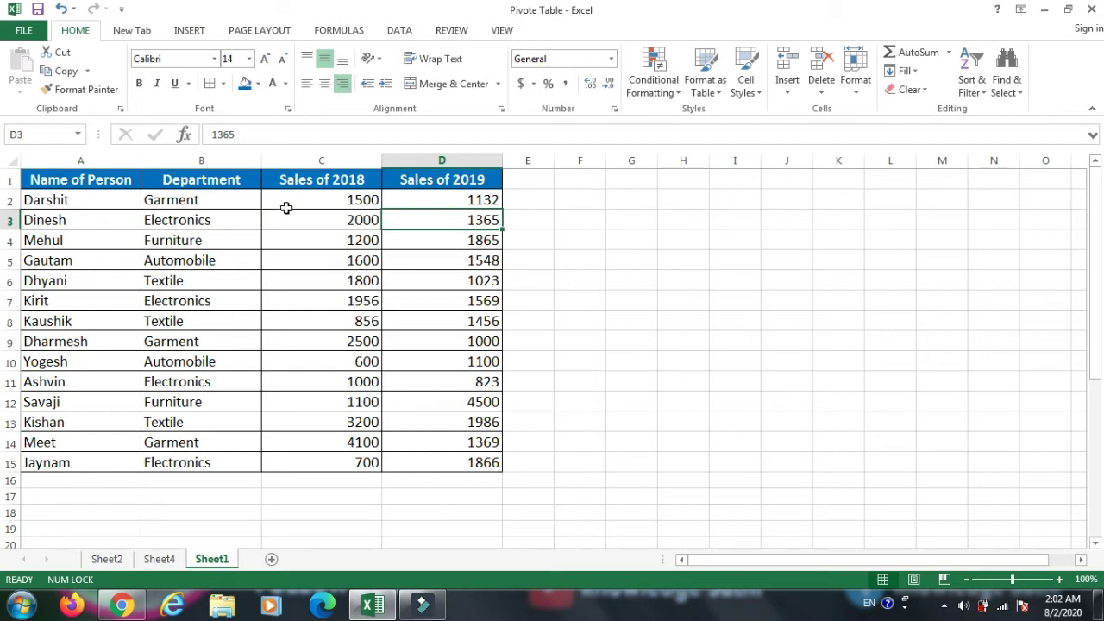
Compare the Sheet4 pivot with Sheet1 again, selecting the department in cell B4
{"action": "left_click", "coordinate": [158, 559]}
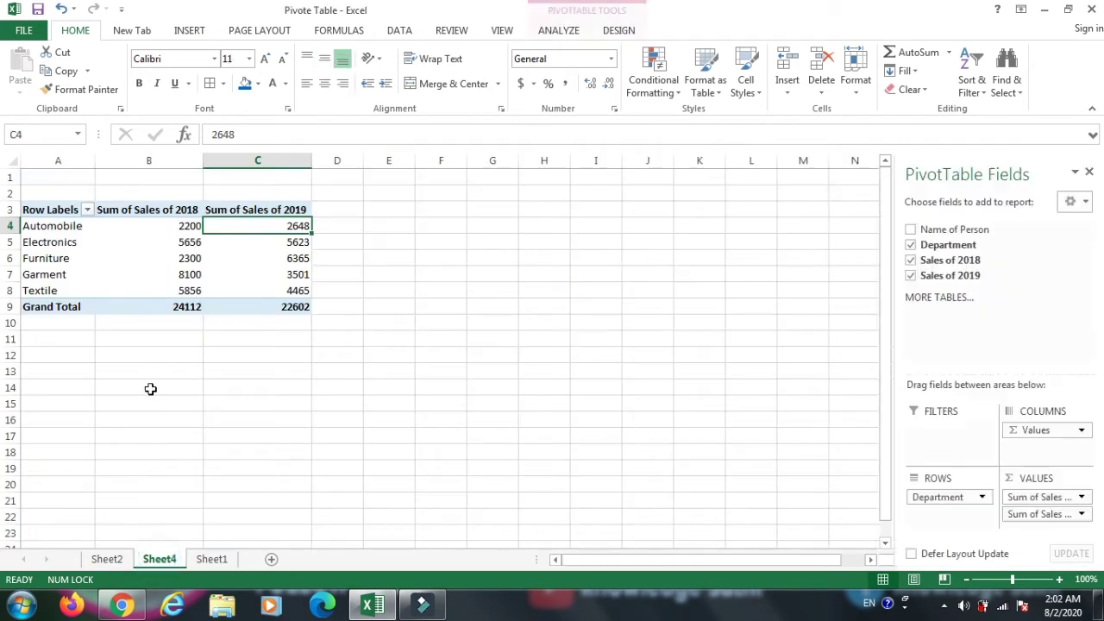
{"action": "left_click", "coordinate": [366, 242]}
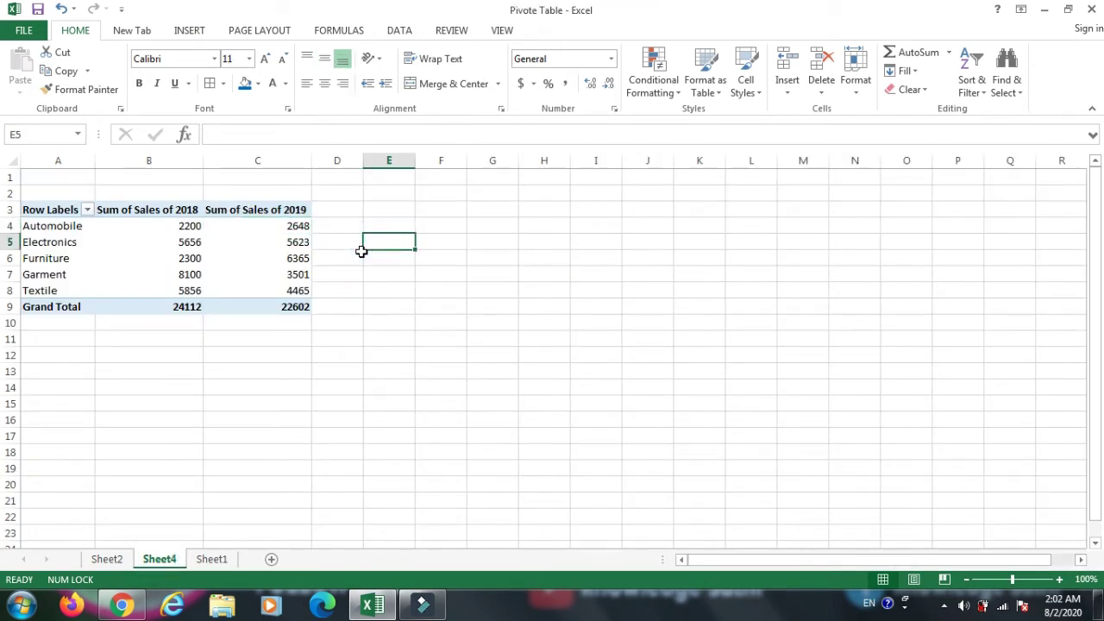
{"action": "left_click", "coordinate": [238, 243]}
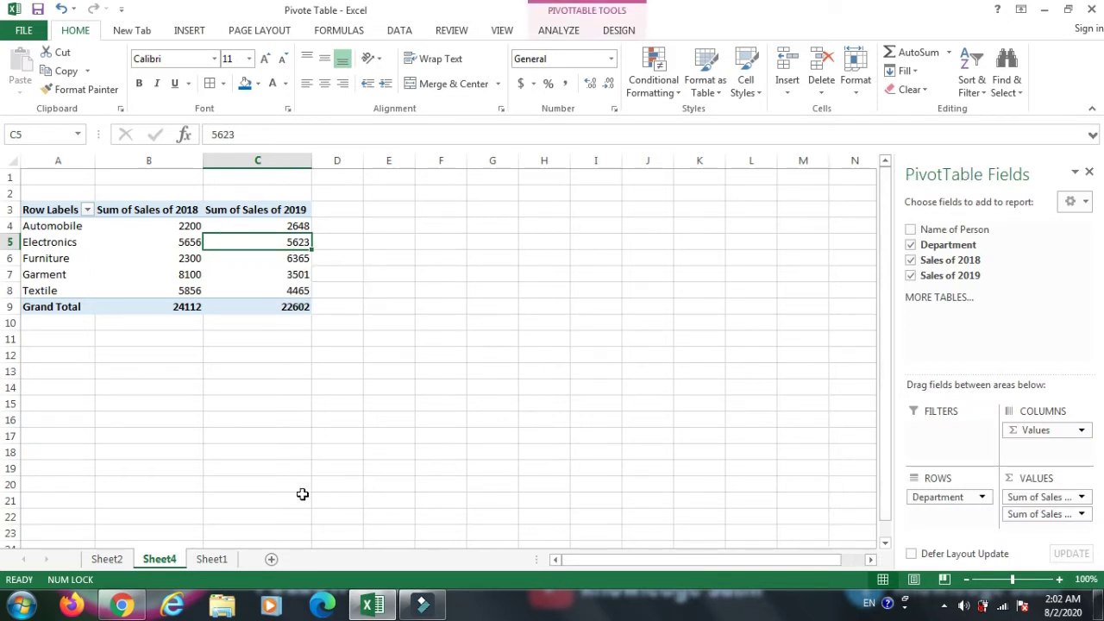
{"action": "left_click", "coordinate": [211, 559]}
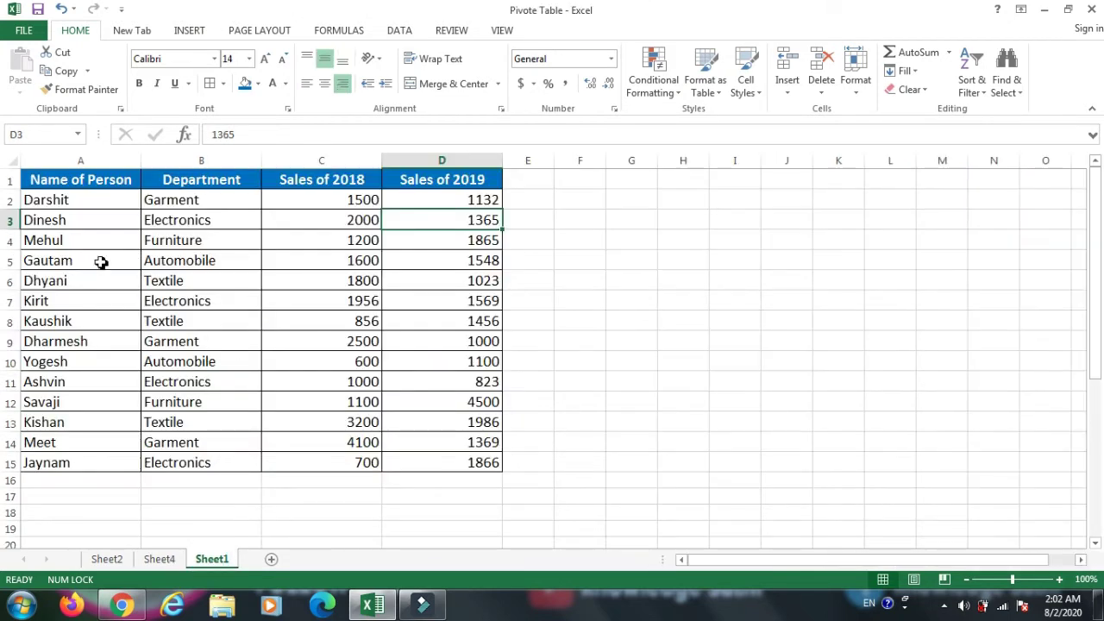
{"action": "left_click", "coordinate": [63, 261]}
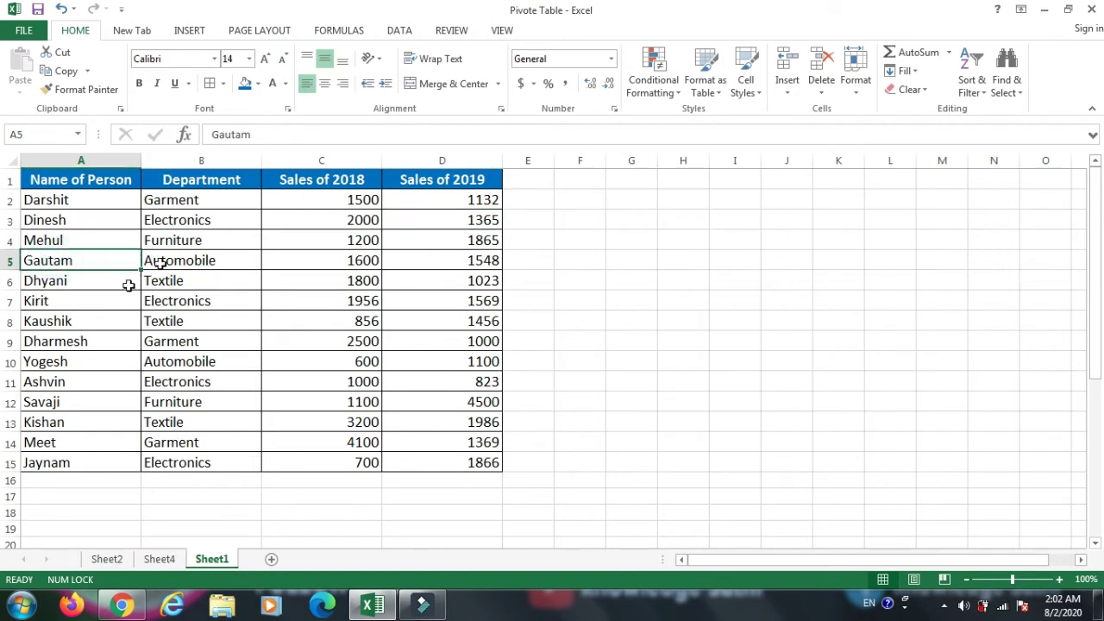
{"action": "left_click", "coordinate": [207, 238]}
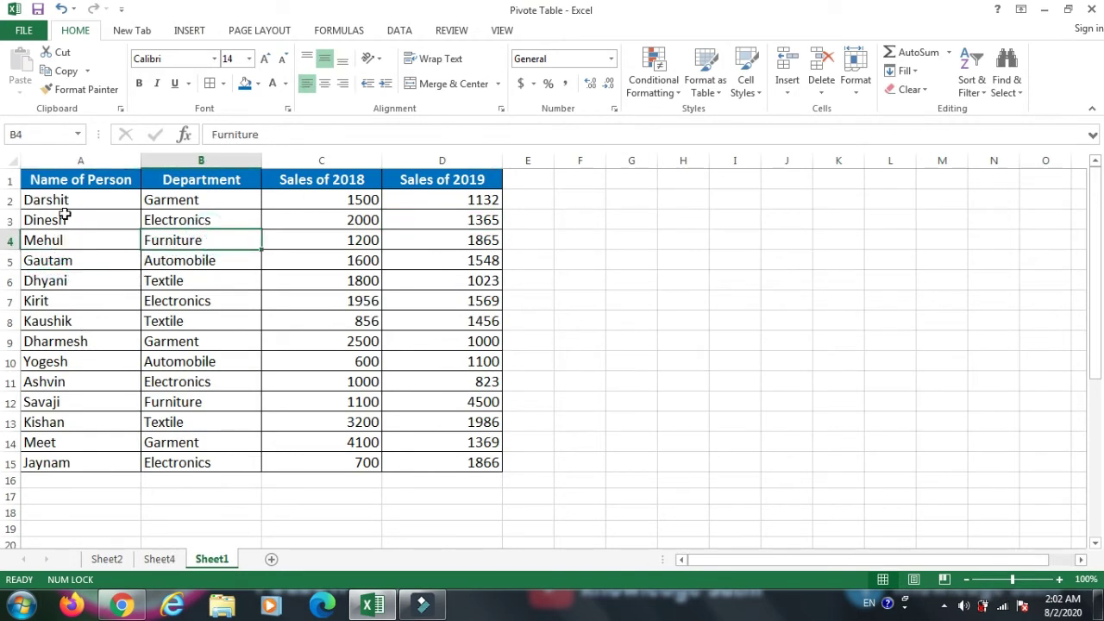
{"action": "left_click", "coordinate": [187, 242]}
{"action": "left_click", "coordinate": [166, 565]}
Drop both sales sums, nest person names under departments, check the Furniture group, then view Sheet1
{"action": "left_click", "coordinate": [908, 275]}
{"action": "left_click", "coordinate": [910, 260]}
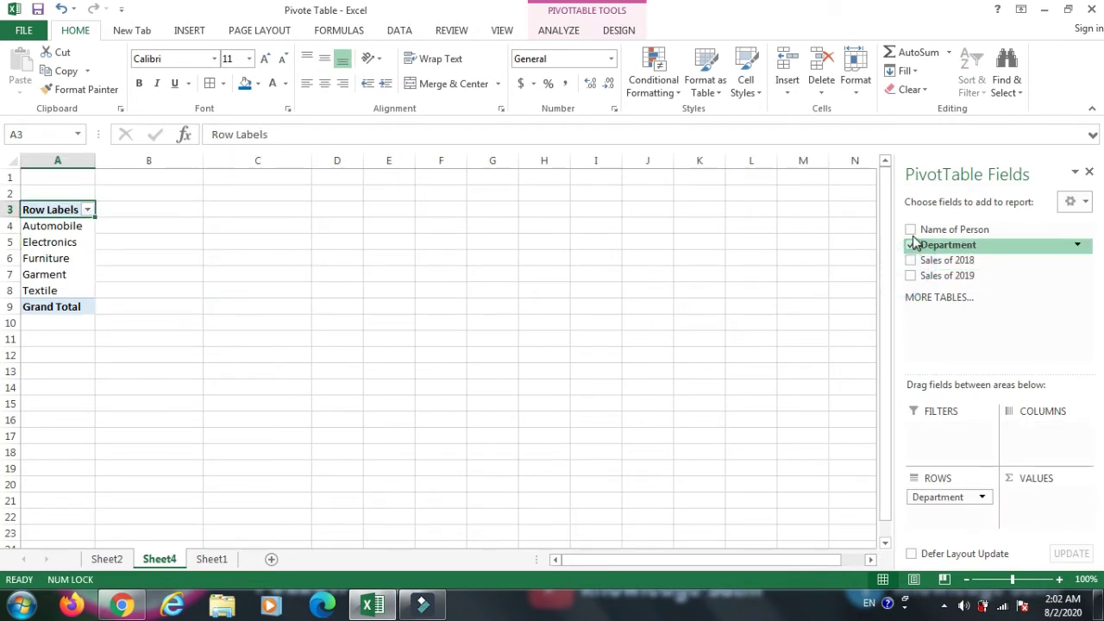
{"action": "left_click", "coordinate": [911, 230]}
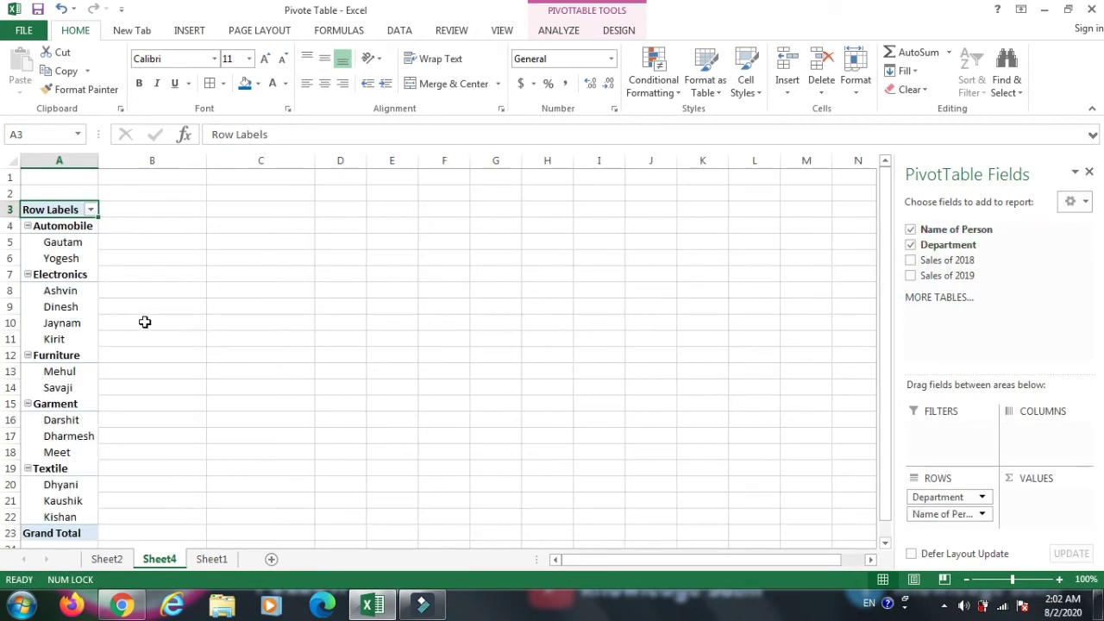
{"action": "left_click", "coordinate": [58, 385]}
{"action": "left_click", "coordinate": [73, 371]}
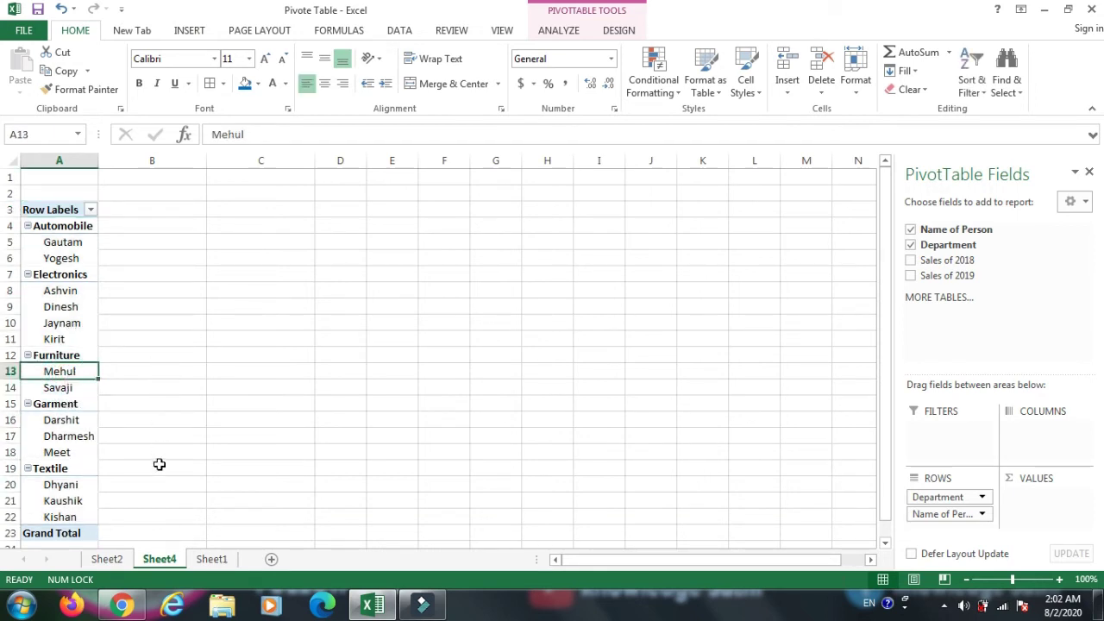
{"action": "left_click", "coordinate": [211, 559]}
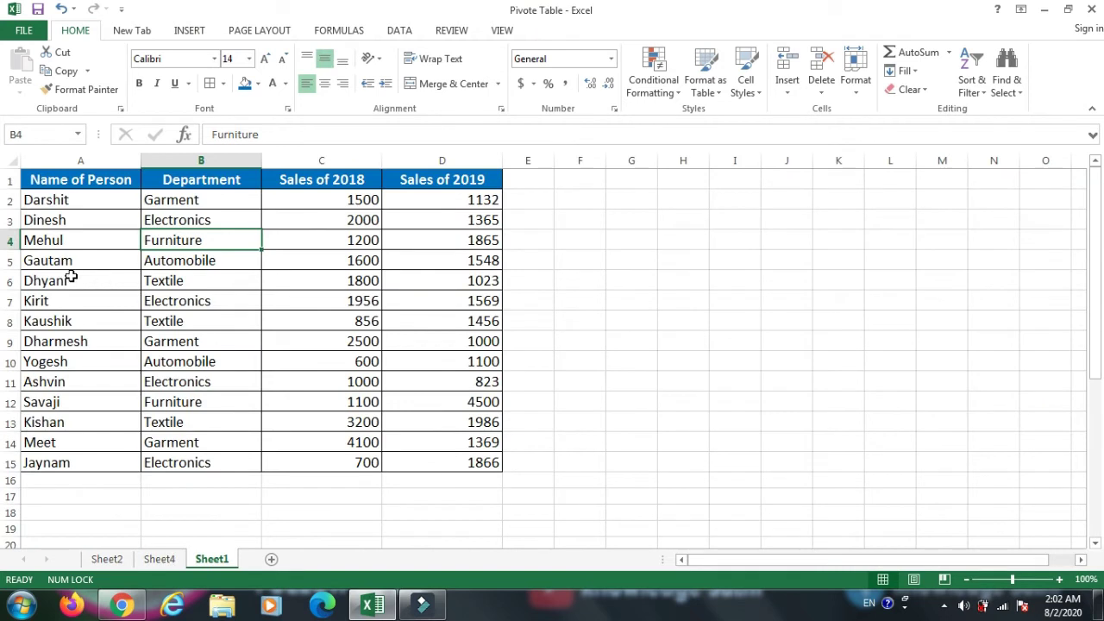
Change Sheet1 cell B4 from Furniture to Garment using AutoComplete
{"action": "left_click", "coordinate": [83, 241]}
{"action": "left_click", "coordinate": [164, 240]}
{"action": "type", "text": "garment"}
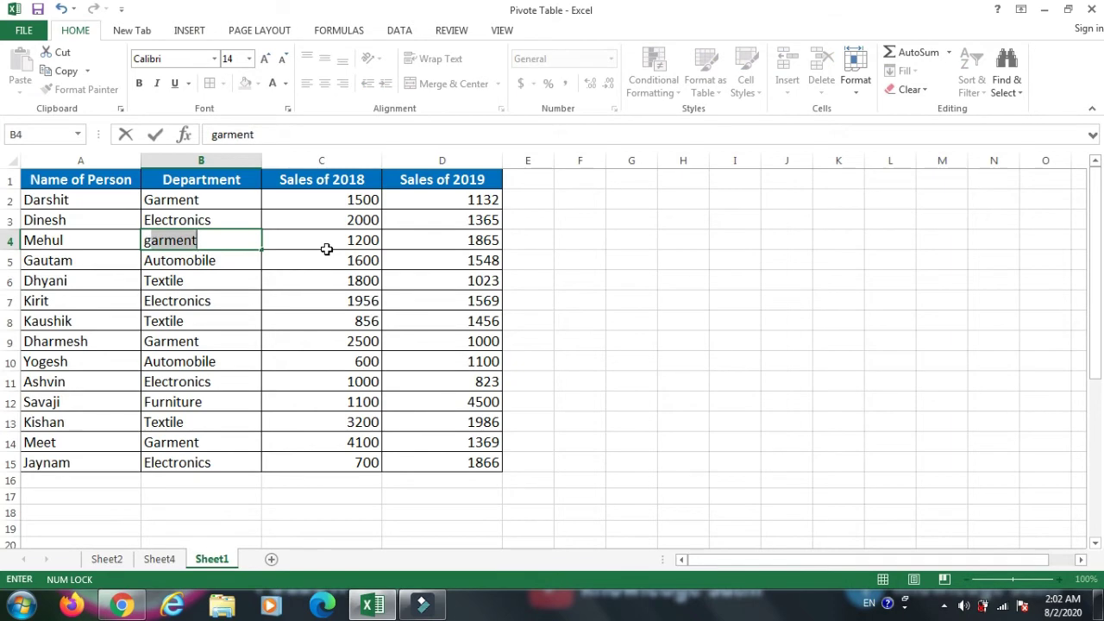
{"action": "key", "text": "Return"}
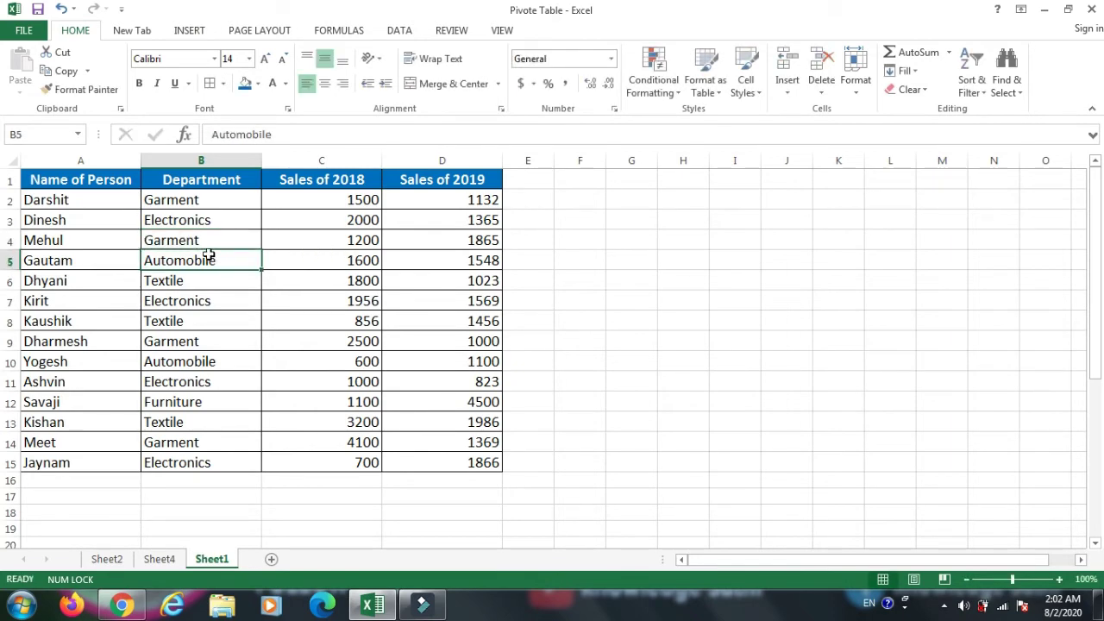
{"action": "left_click", "coordinate": [165, 558]}
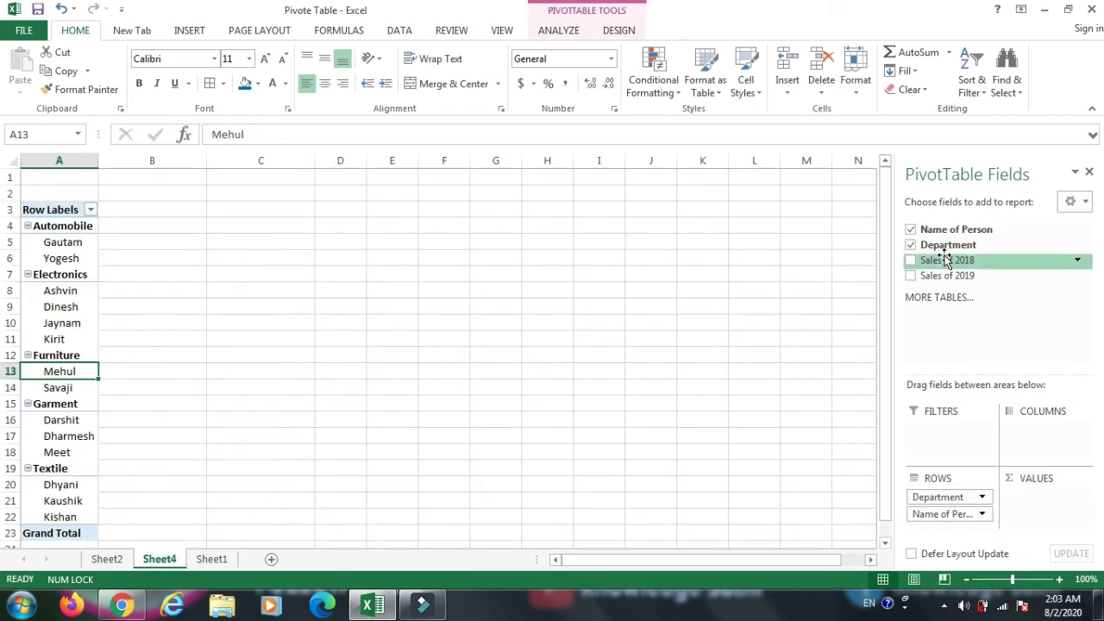
Refresh All so the edited person moves from Furniture to Garment in the pivot
{"action": "left_click", "coordinate": [74, 358]}
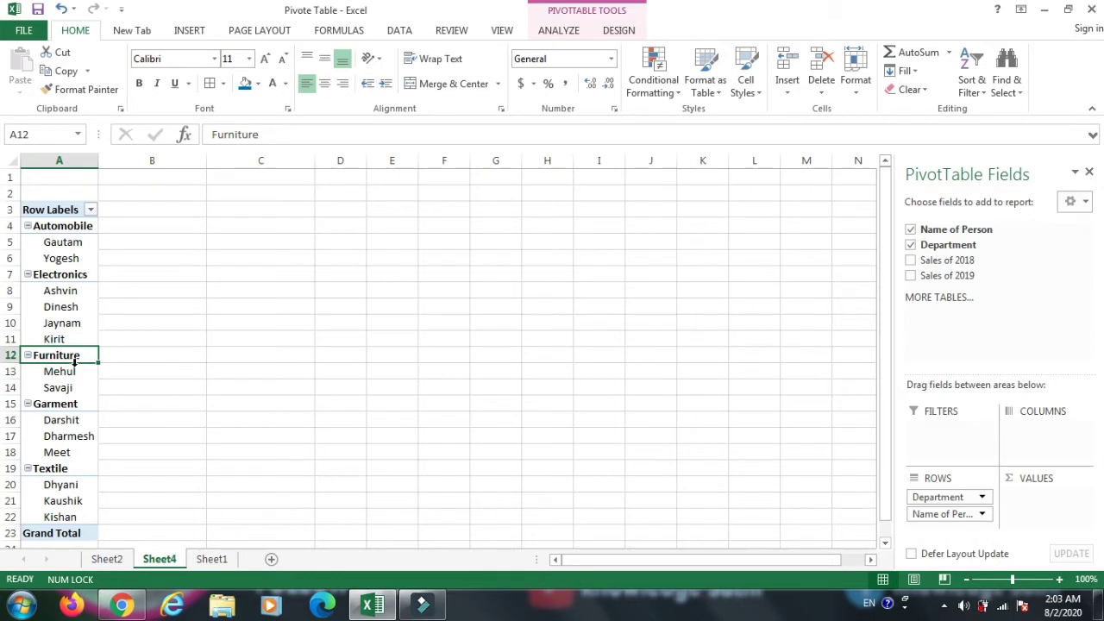
{"action": "left_click", "coordinate": [76, 373]}
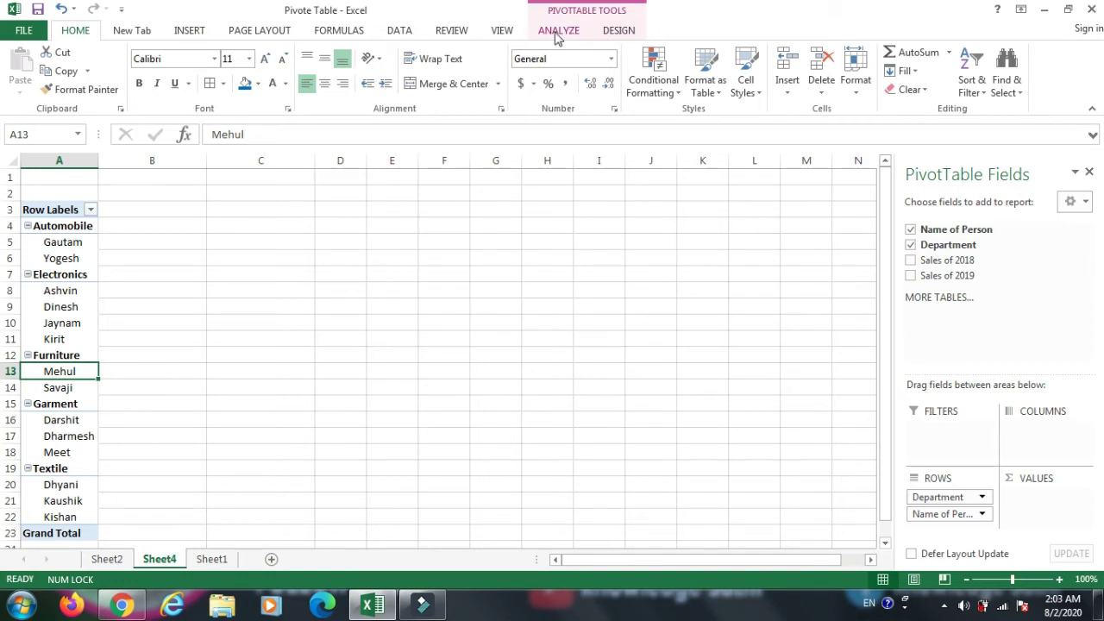
{"action": "left_click", "coordinate": [559, 33]}
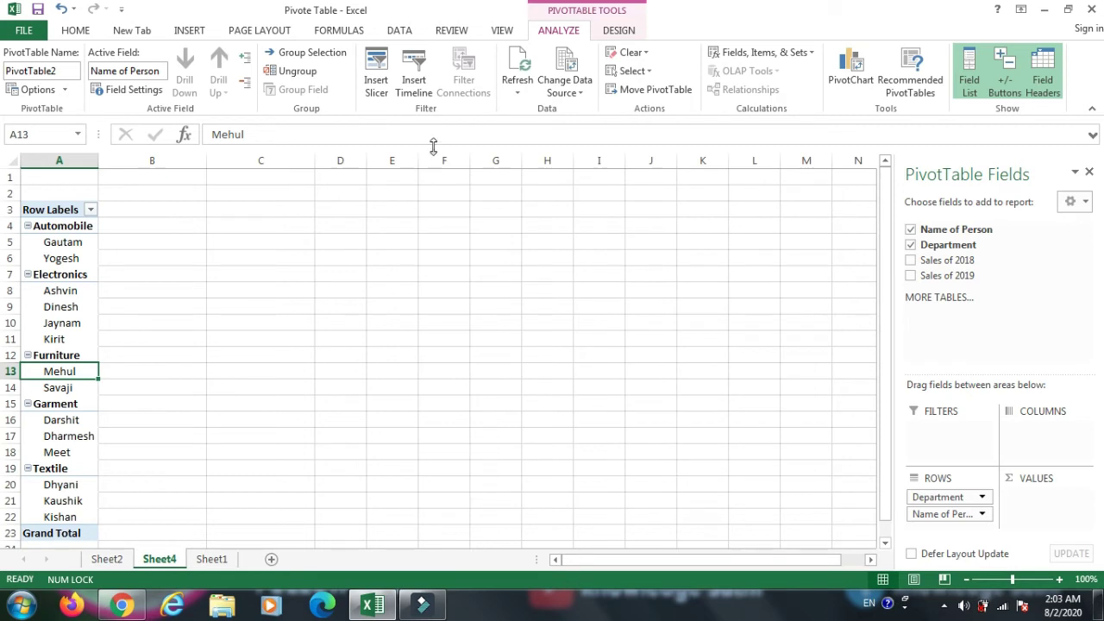
{"action": "left_click", "coordinate": [518, 93]}
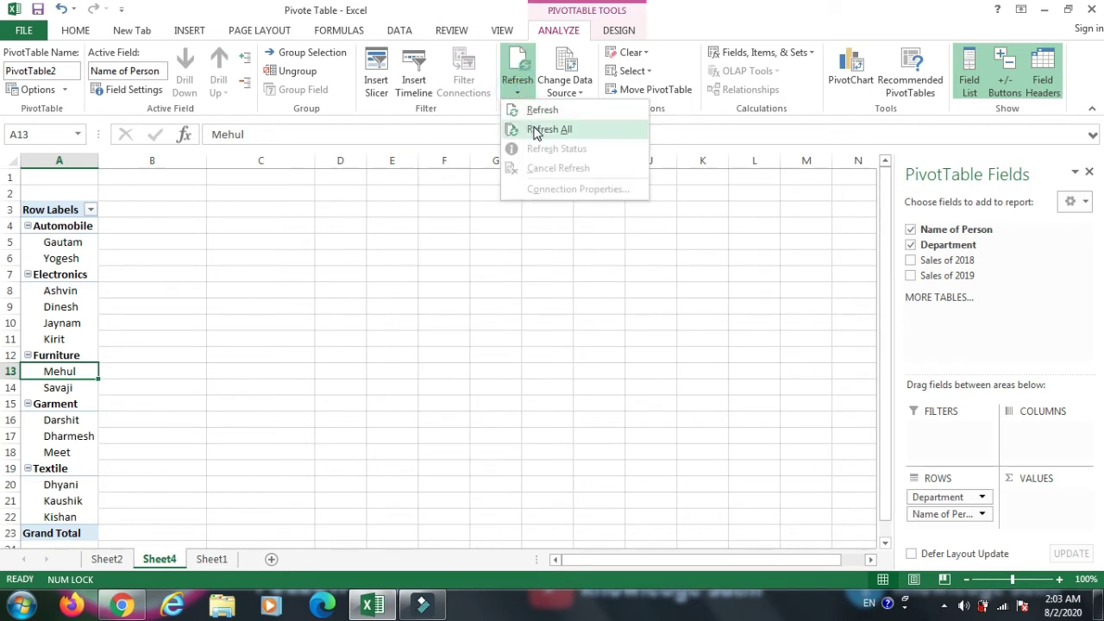
{"action": "left_click", "coordinate": [536, 131]}
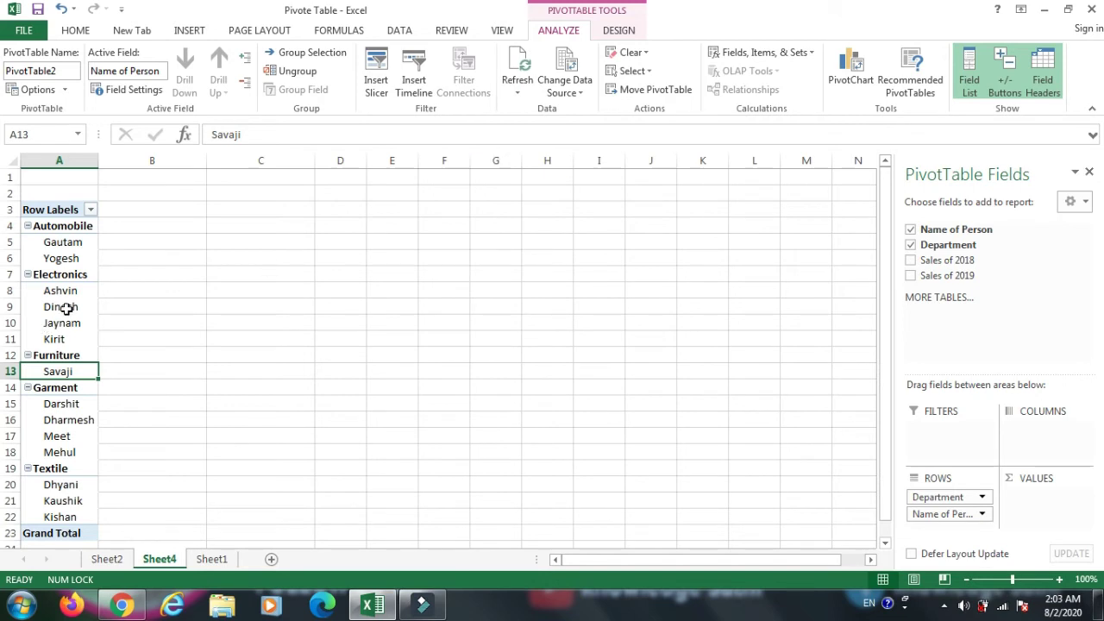
{"action": "left_click", "coordinate": [62, 452]}
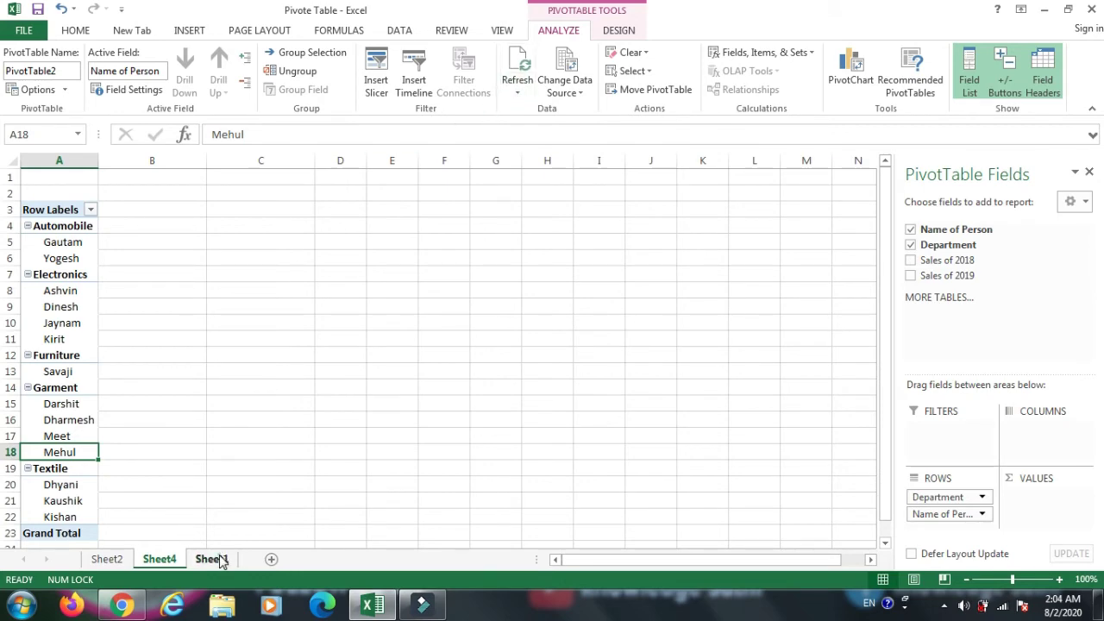
Compare the Sheet1 source data with the Sheet4 pivot table
{"action": "left_click", "coordinate": [215, 559]}
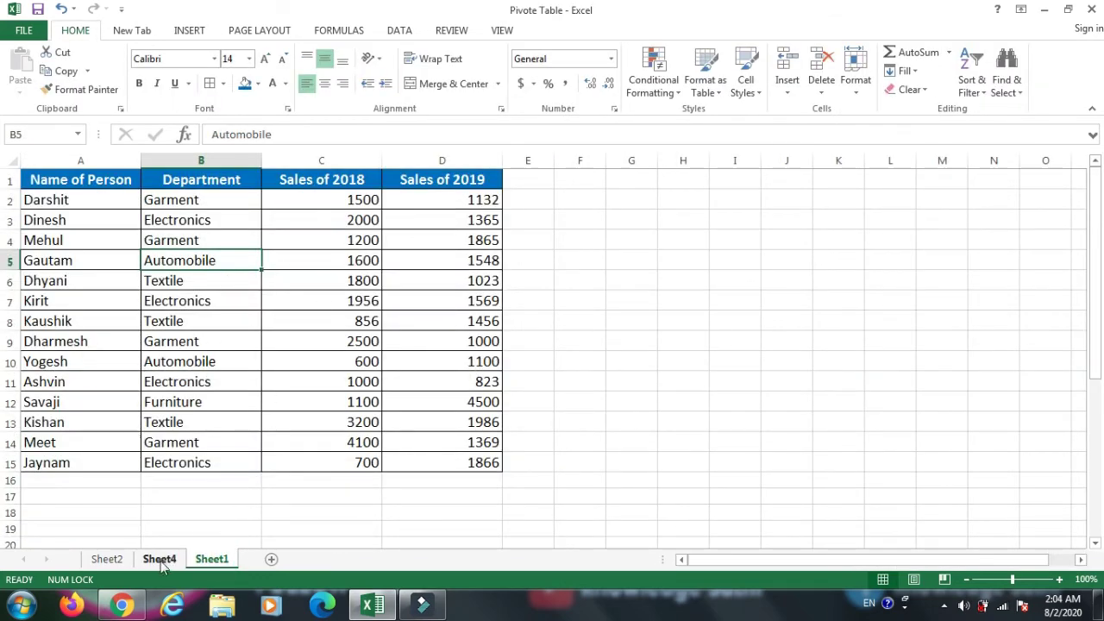
{"action": "left_click", "coordinate": [159, 560]}
{"action": "left_click", "coordinate": [212, 559]}
{"action": "left_click", "coordinate": [159, 559]}
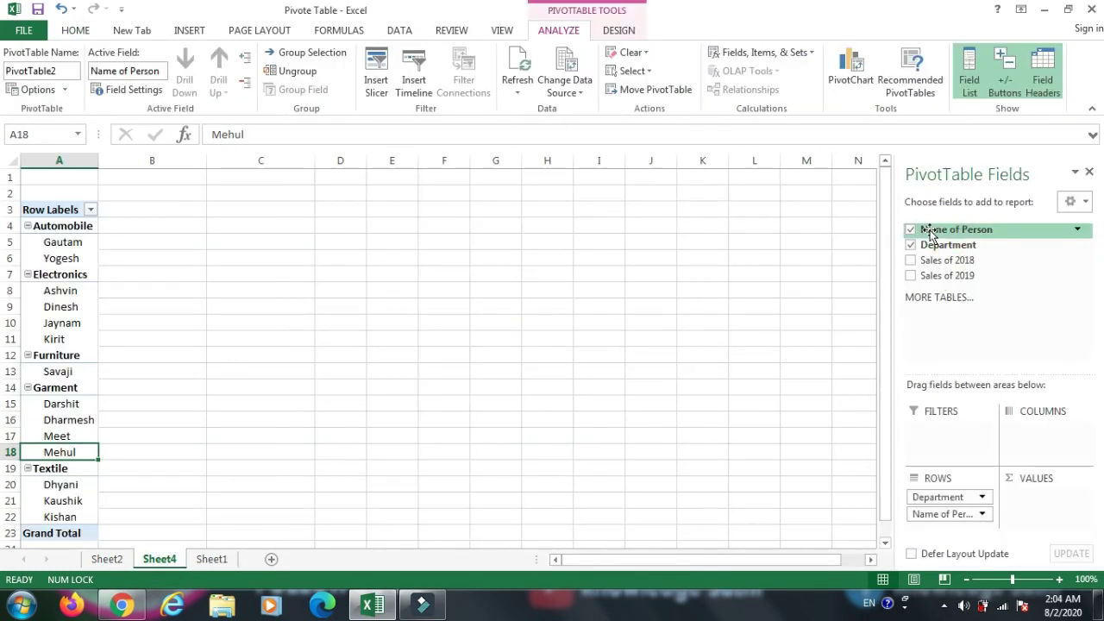
Rebuild the pivot with Name of Person rows summing Sales of 2018 and 2019, no Department
{"action": "left_click", "coordinate": [911, 230]}
{"action": "left_click", "coordinate": [911, 245]}
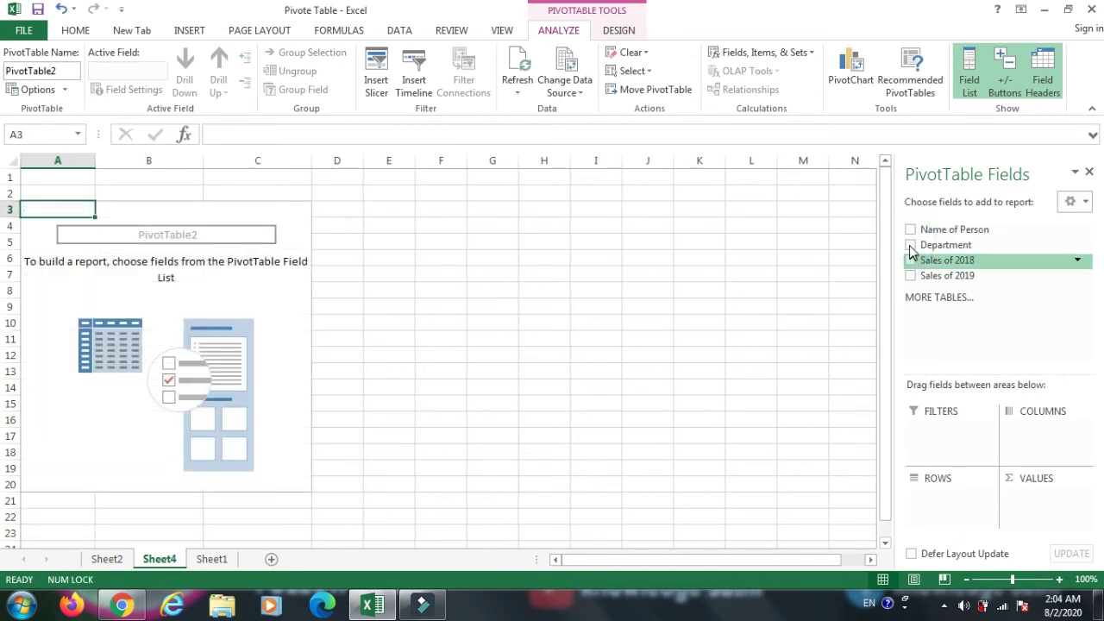
{"action": "left_click", "coordinate": [911, 230]}
{"action": "left_click", "coordinate": [911, 245]}
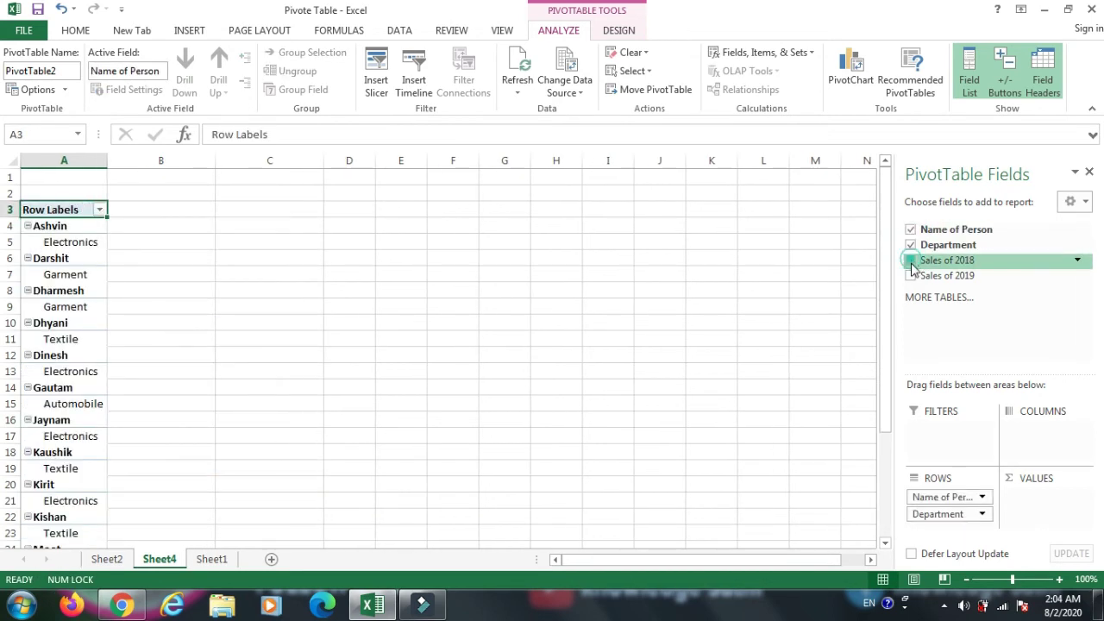
{"action": "left_click", "coordinate": [911, 260]}
{"action": "left_click", "coordinate": [911, 276]}
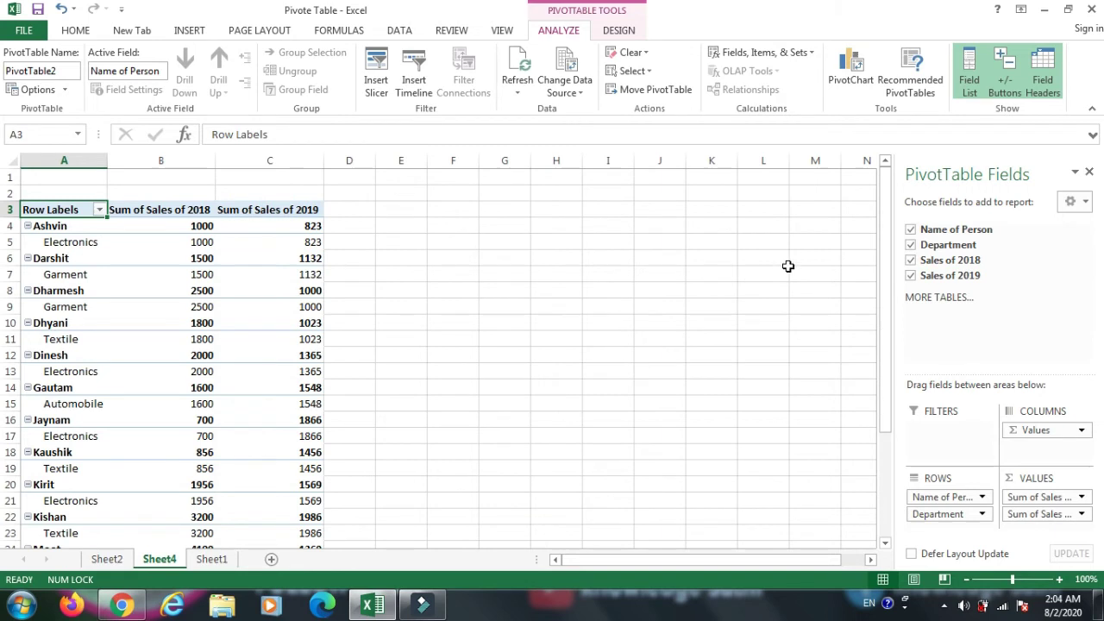
{"action": "left_click", "coordinate": [911, 245]}
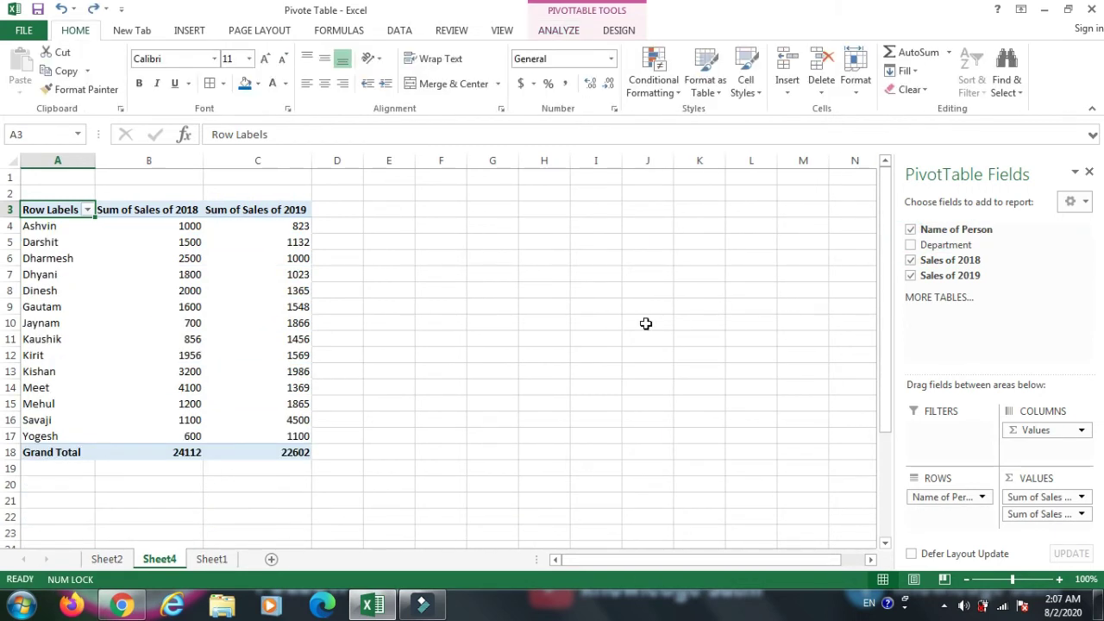
{"action": "left_click", "coordinate": [215, 559]}
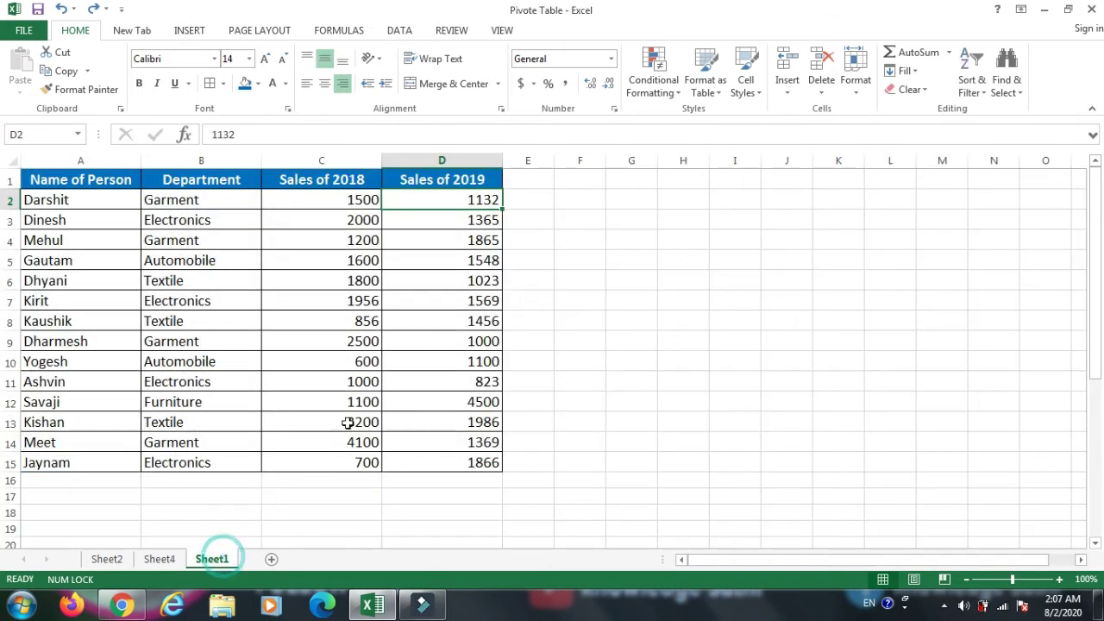
Enter the heading 'Total Sales of 2018 + 2019' in E1 and widen column E to fit
{"action": "left_click", "coordinate": [521, 184]}
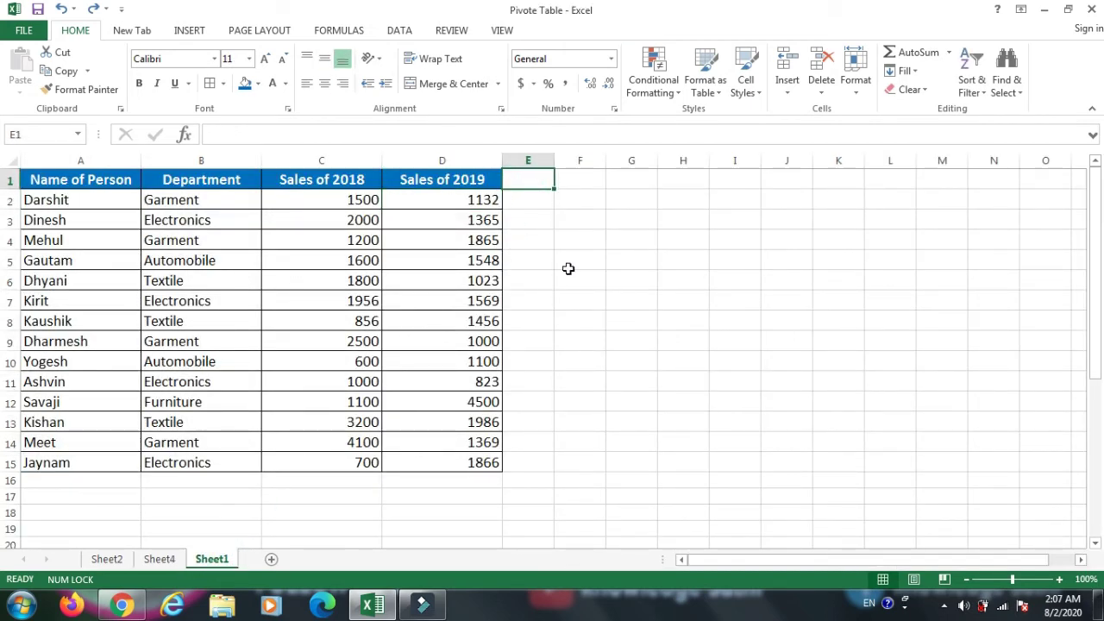
{"action": "type", "text": "Total"}
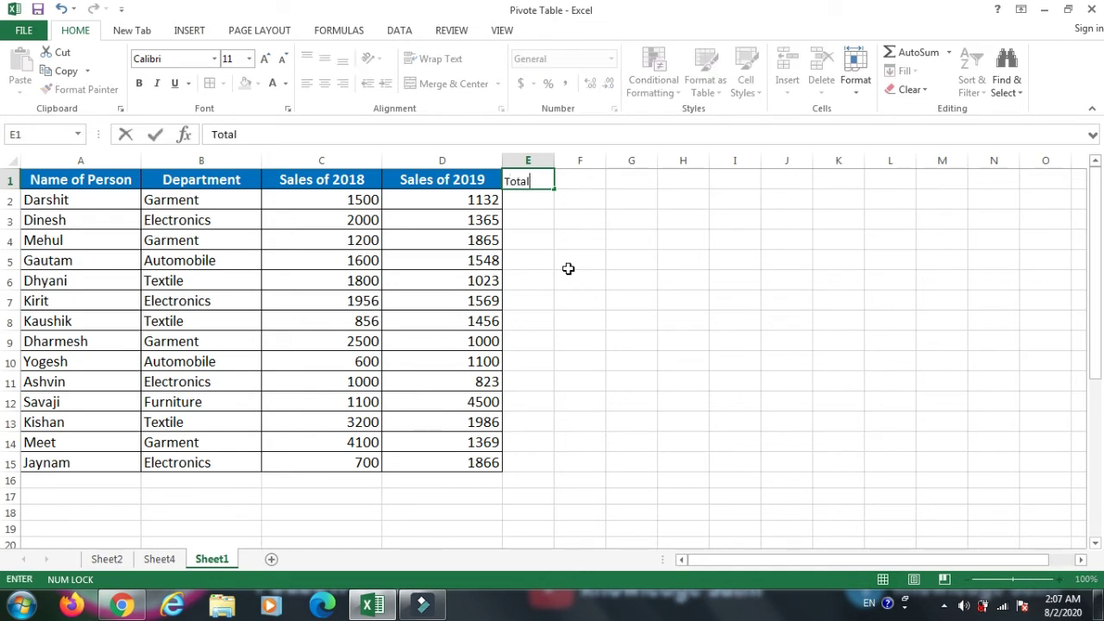
{"action": "type", "text": "es of 2018+"}
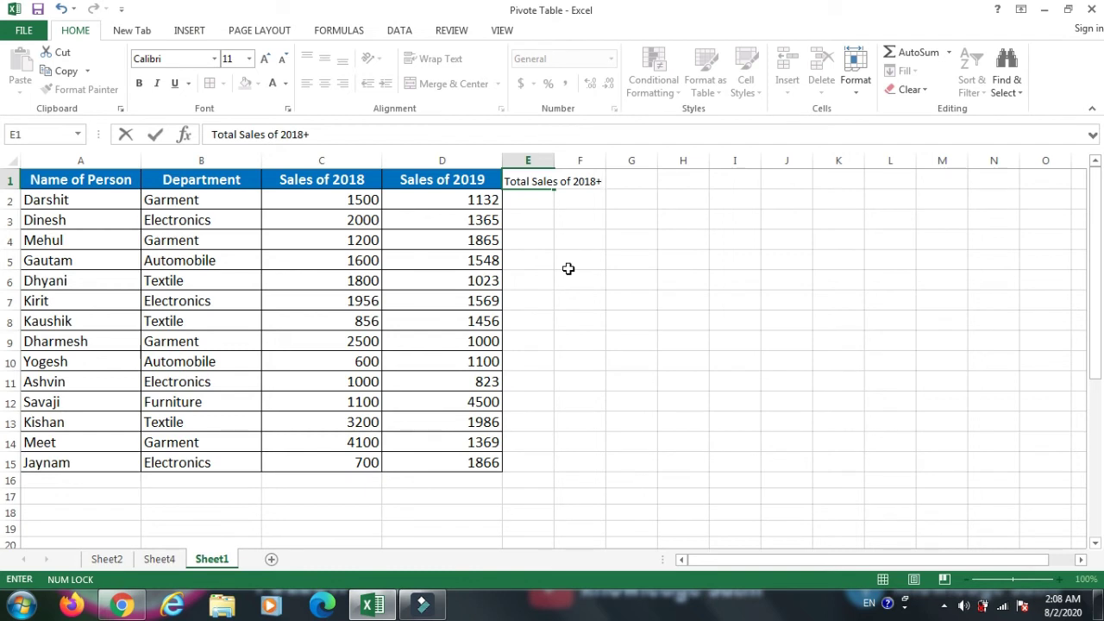
{"action": "key", "text": "BackSpace"}
{"action": "type", "text": "+"}
{"action": "type", "text": " 2019"}
{"action": "key", "text": "ctrl+Return"}
{"action": "key", "text": "Return"}
{"action": "left_click_drag", "start_coordinate": [569, 157], "coordinate": [662, 165]}
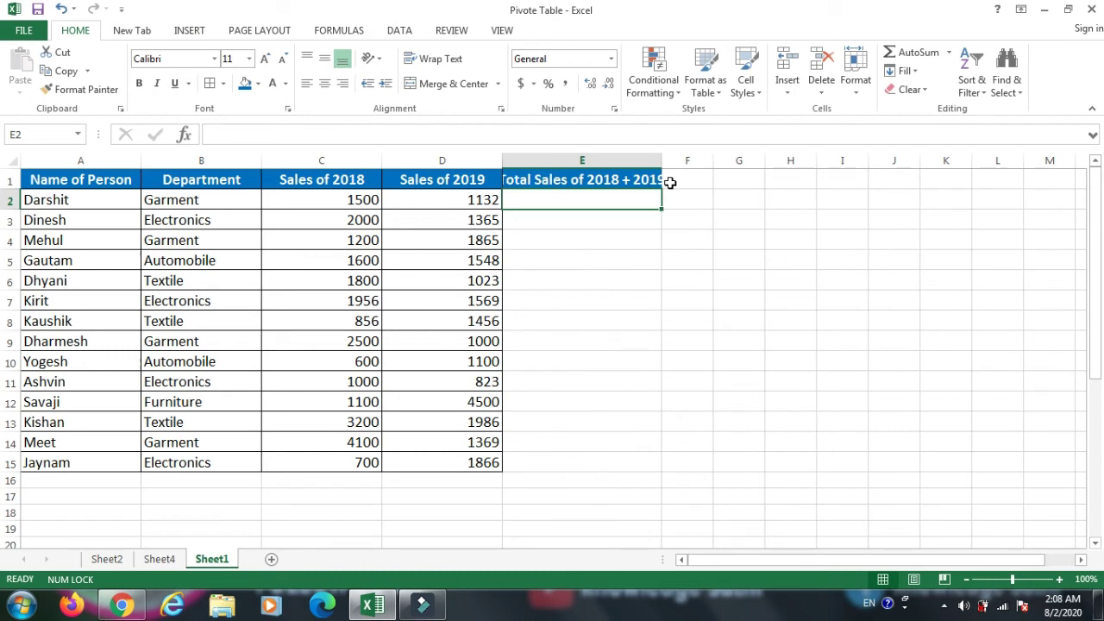
{"action": "left_click_drag", "start_coordinate": [663, 155], "coordinate": [679, 155]}
Copy D2's border formatting onto E2:E15 with Format Painter
{"action": "left_click", "coordinate": [468, 201]}
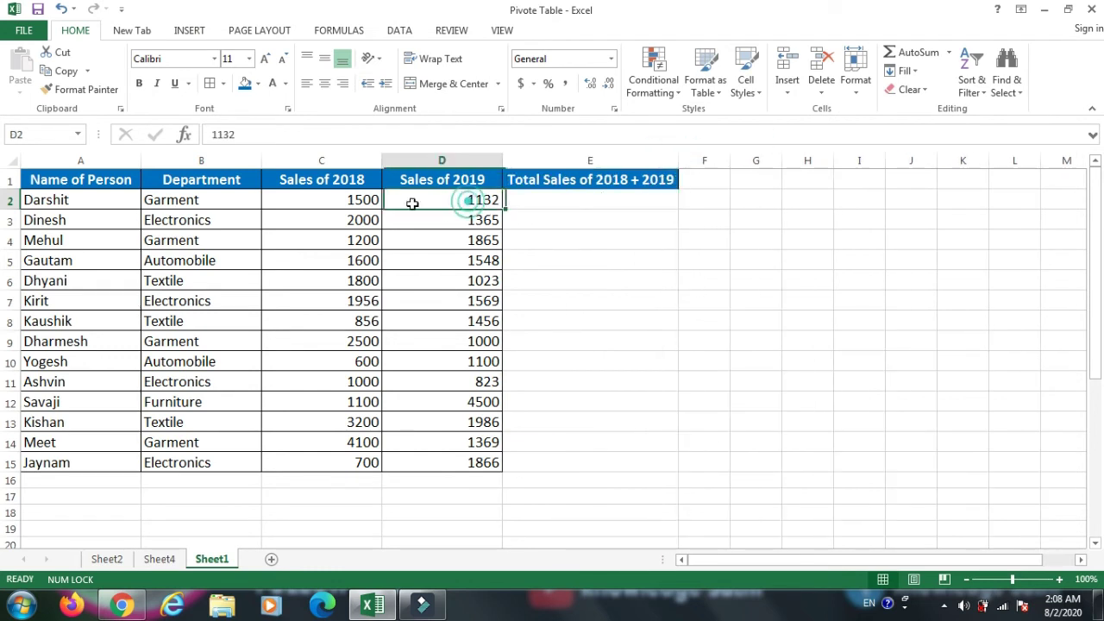
{"action": "left_click", "coordinate": [82, 89]}
{"action": "left_click_drag", "start_coordinate": [562, 201], "coordinate": [560, 457]}
{"action": "left_click", "coordinate": [562, 281]}
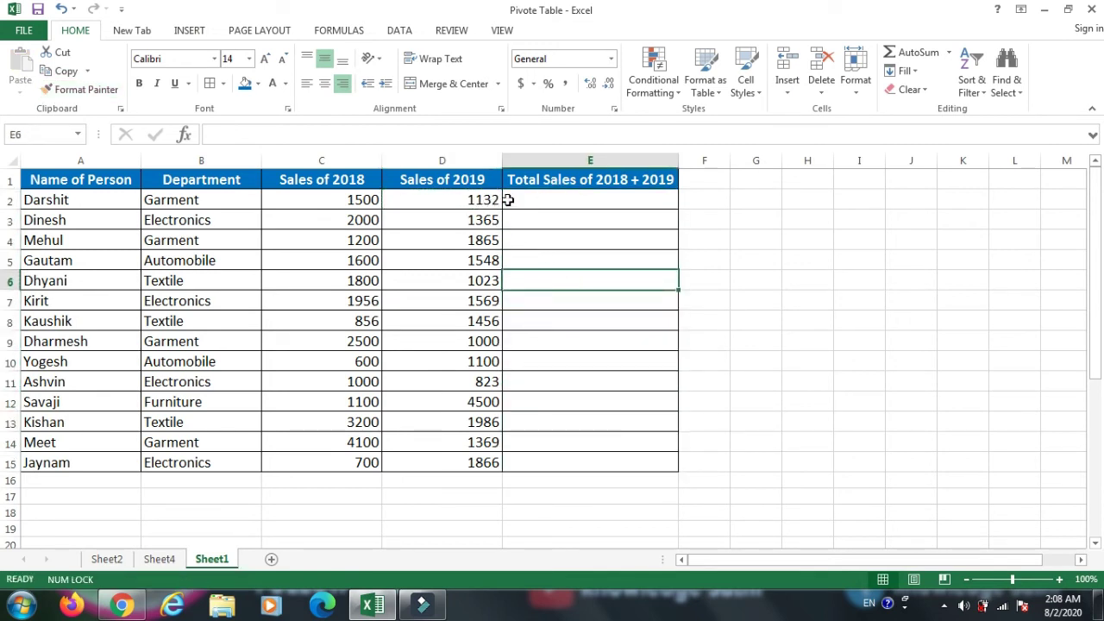
AutoSum C2:D2 into E2 and fill the formula down to E15
{"action": "left_click", "coordinate": [324, 200]}
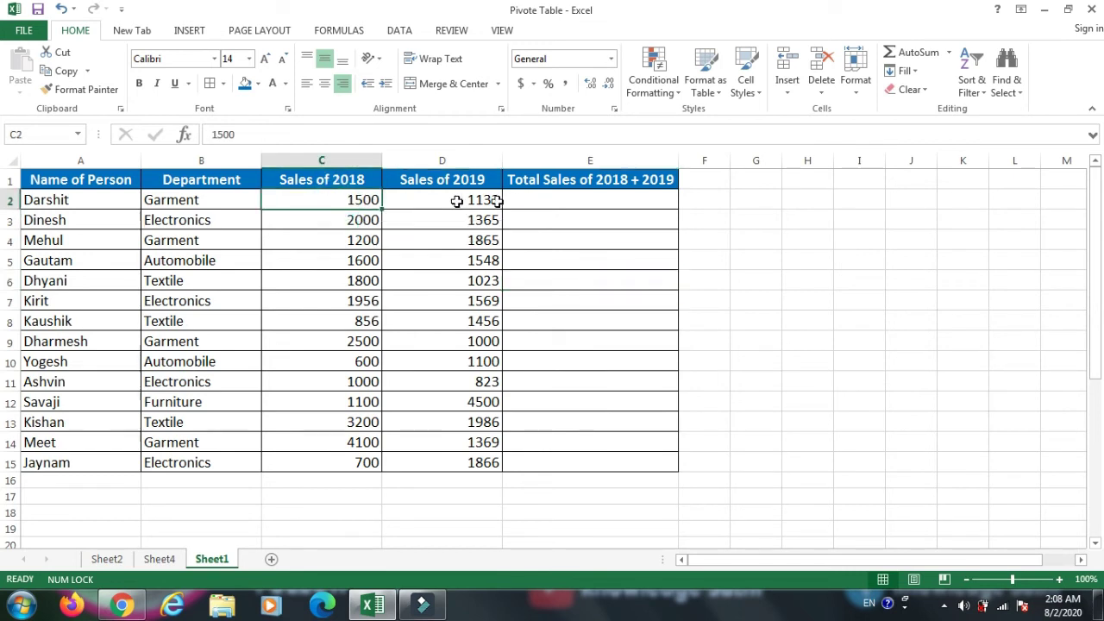
{"action": "left_click_drag", "start_coordinate": [345, 200], "coordinate": [420, 197]}
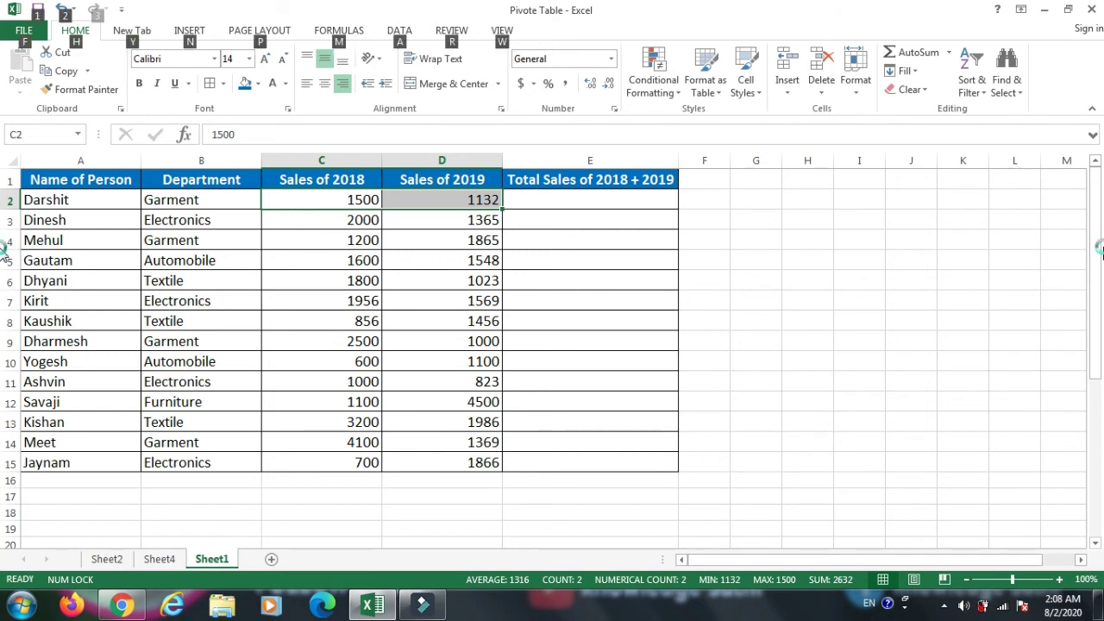
{"action": "key", "text": "alt+equal"}
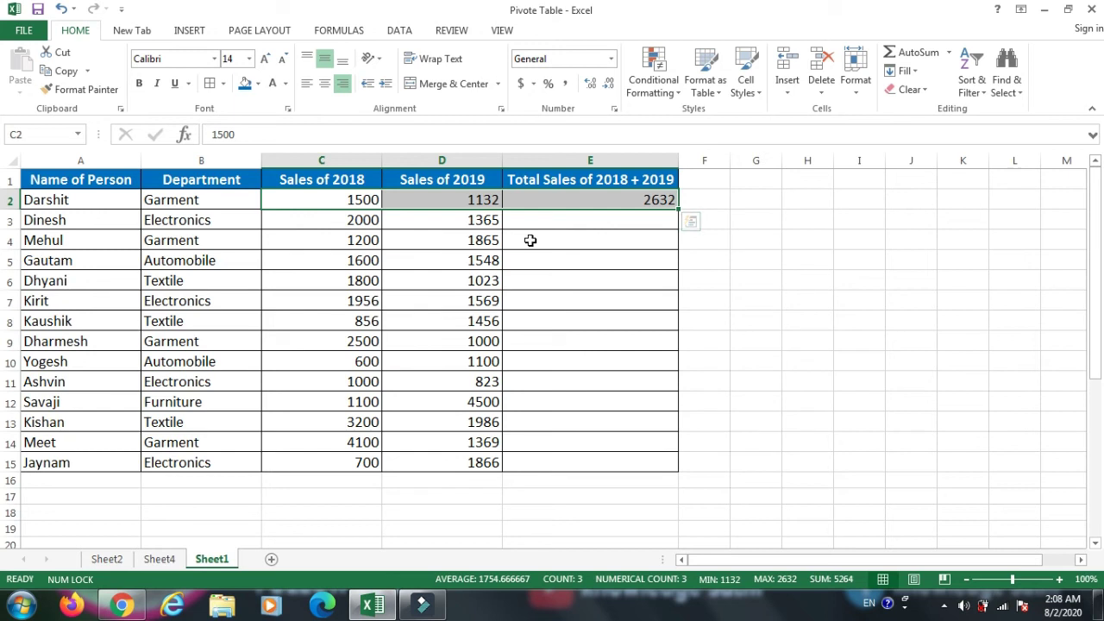
{"action": "left_click", "coordinate": [627, 205]}
{"action": "left_click_drag", "start_coordinate": [678, 210], "coordinate": [673, 456]}
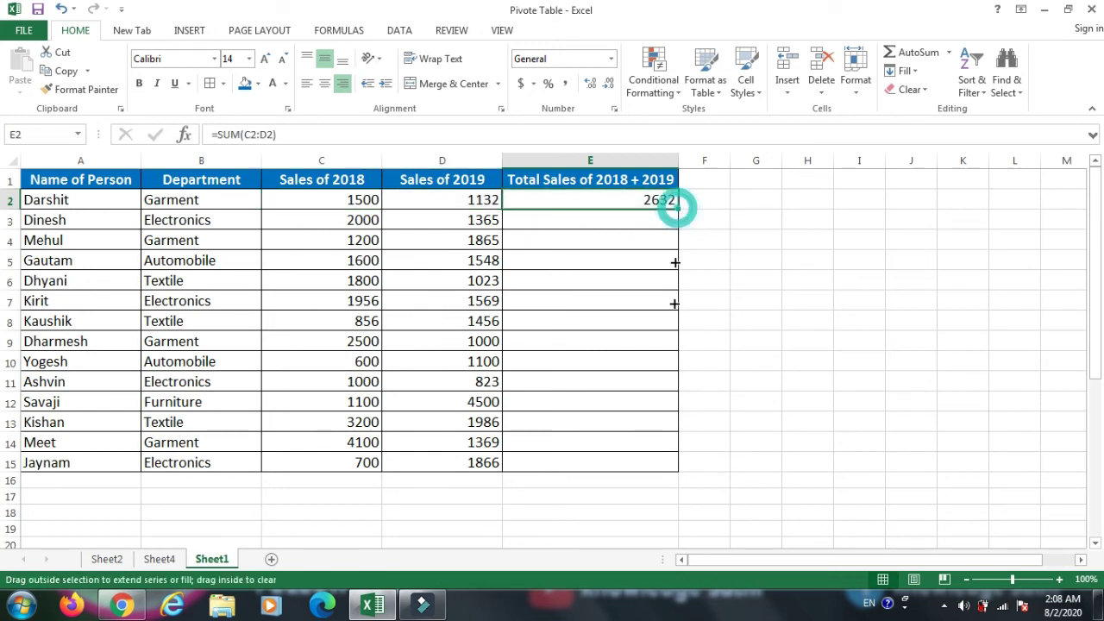
{"action": "left_click_drag", "start_coordinate": [673, 456], "coordinate": [672, 470]}
{"action": "left_click", "coordinate": [747, 258]}
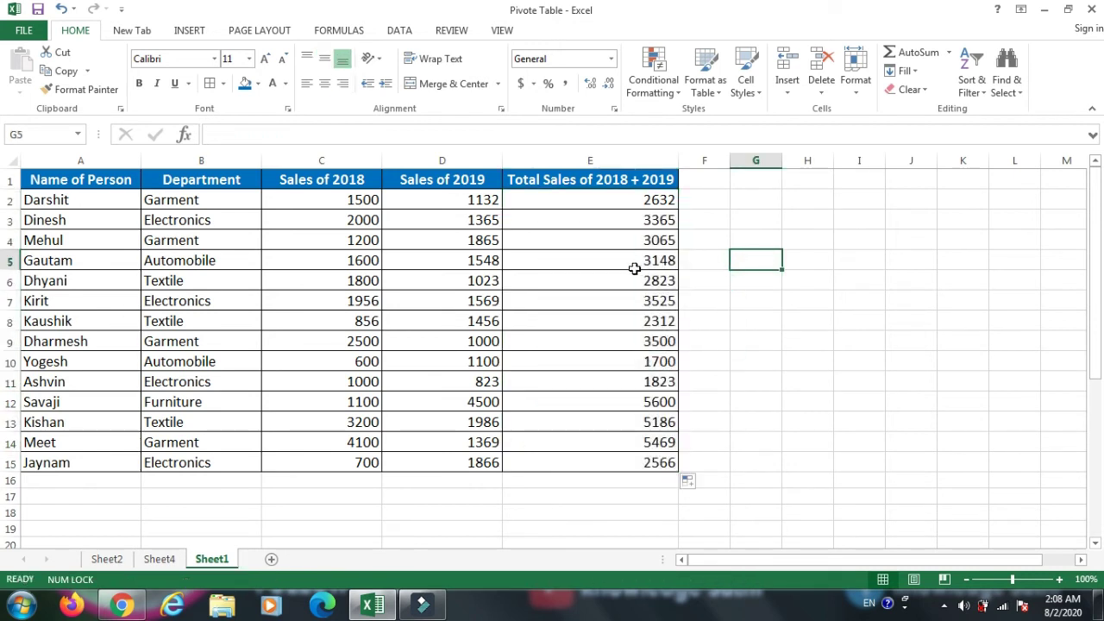
{"action": "left_click", "coordinate": [162, 559]}
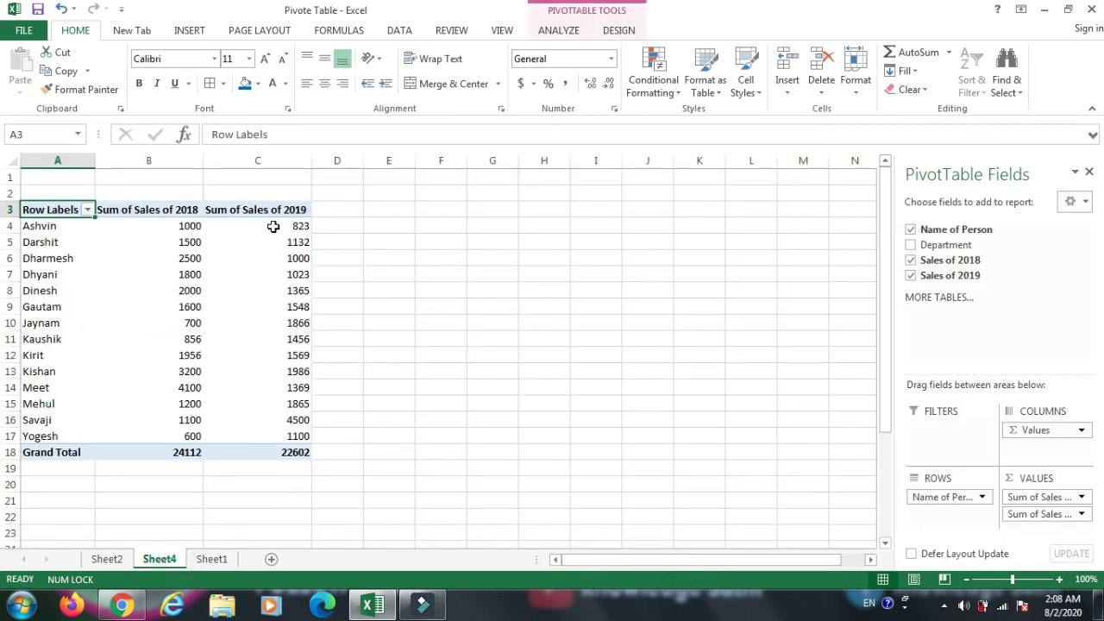
Change PivotTable2's data source to Sheet1!$A$1:$E$15 through Change Data Source
{"action": "left_click", "coordinate": [932, 298]}
{"action": "left_click", "coordinate": [693, 365]}
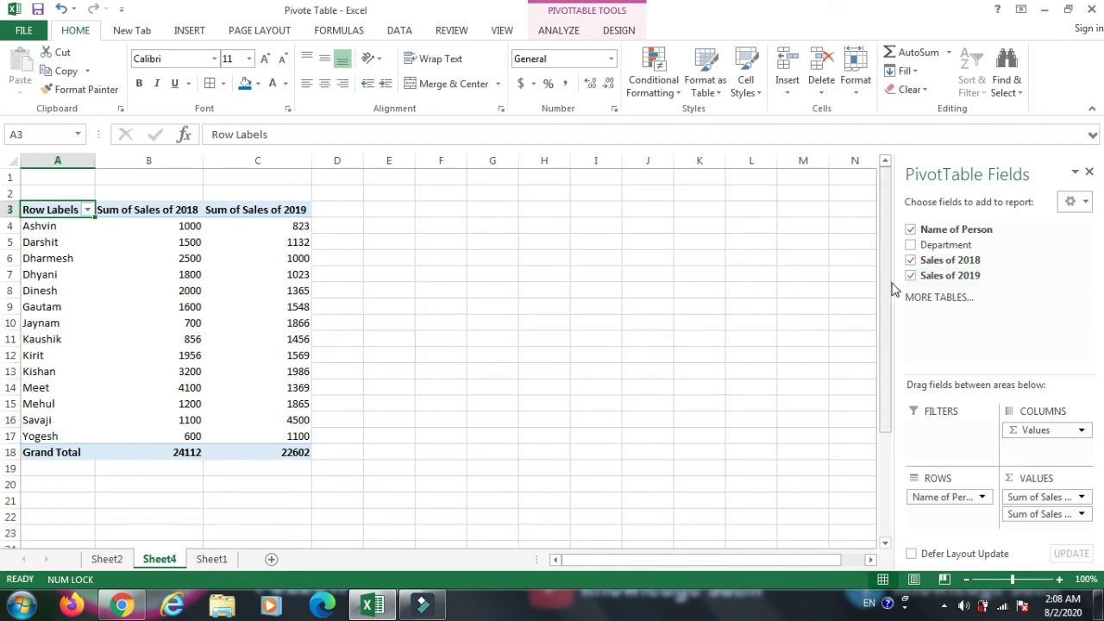
{"action": "left_click", "coordinate": [559, 32]}
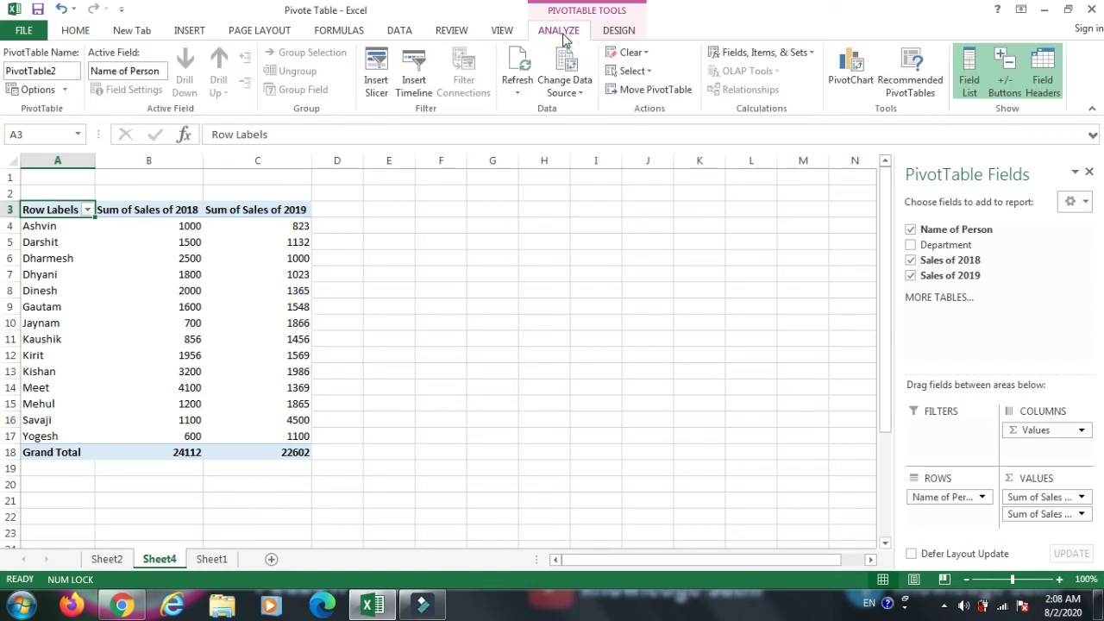
{"action": "left_click", "coordinate": [577, 95]}
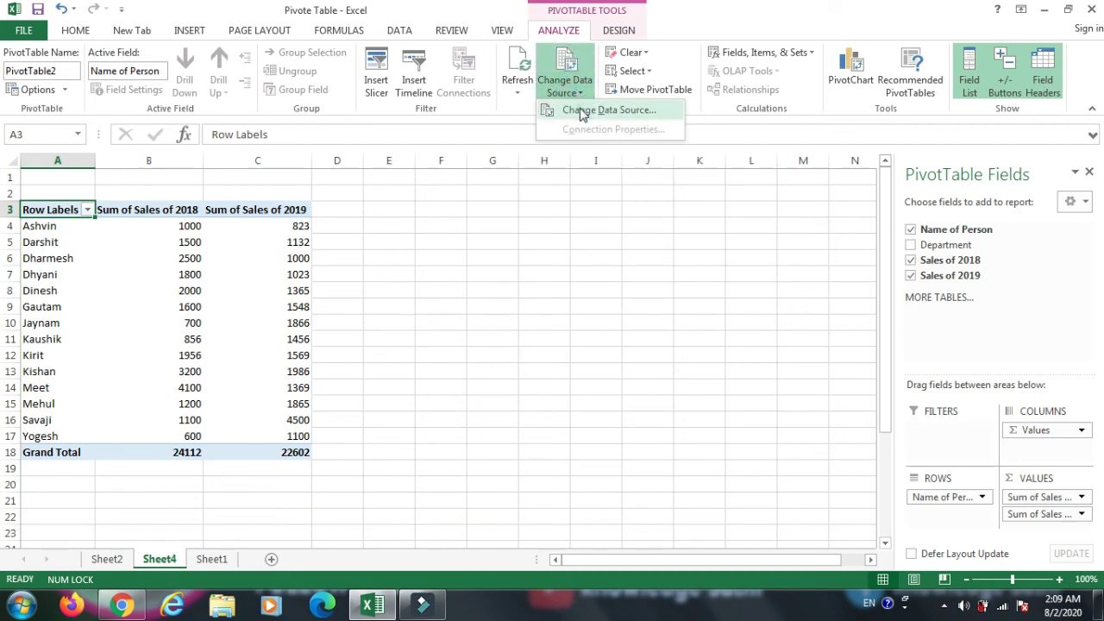
{"action": "left_click", "coordinate": [584, 112]}
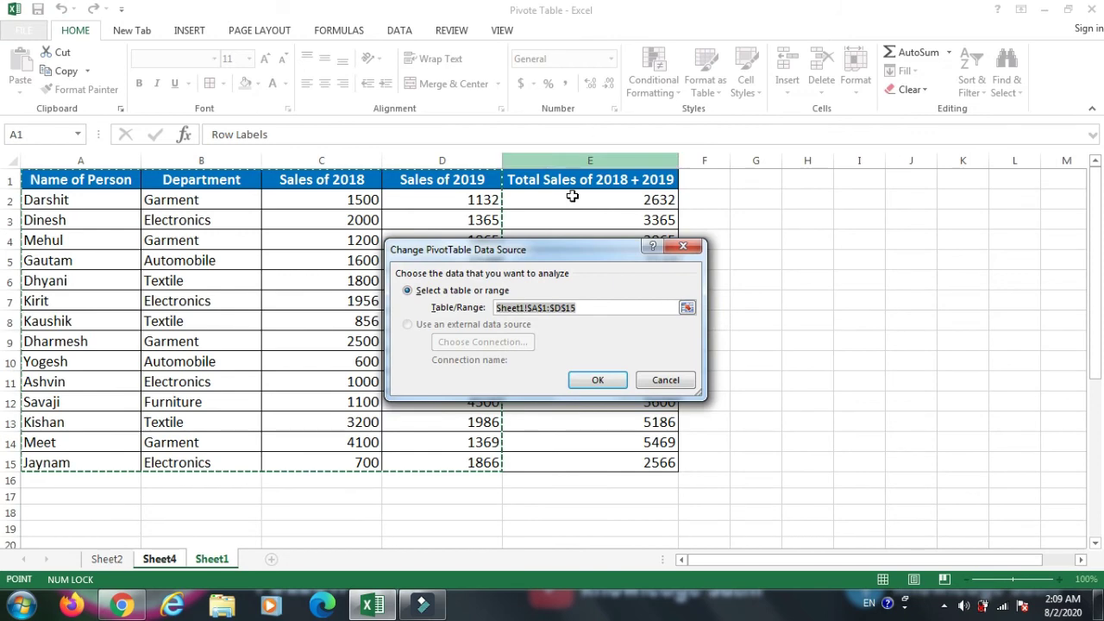
{"action": "left_click_drag", "start_coordinate": [559, 256], "coordinate": [899, 294]}
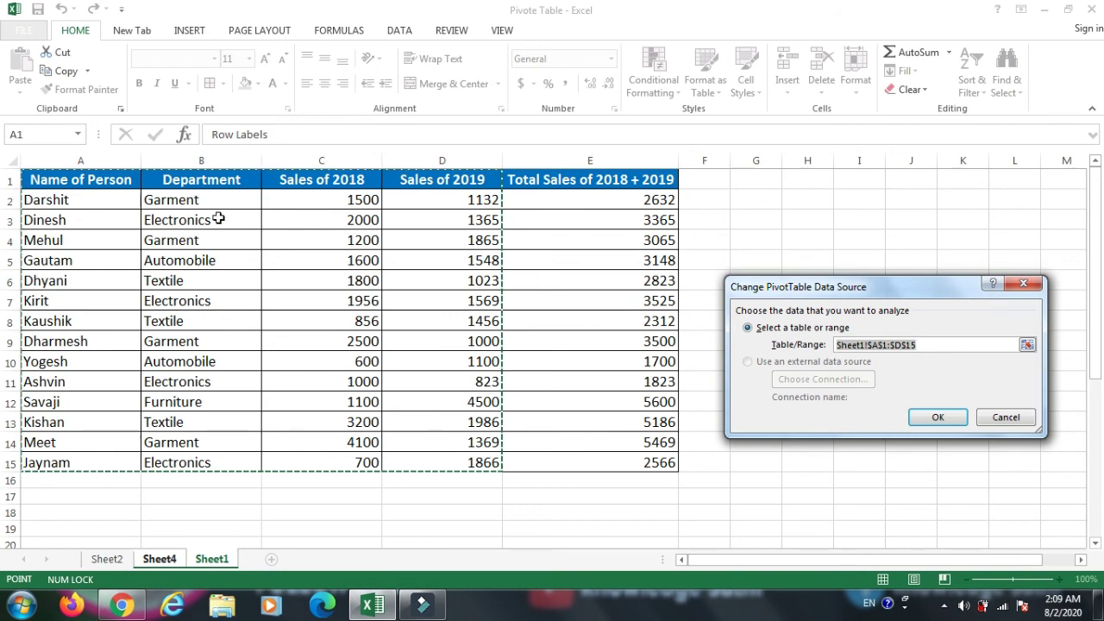
{"action": "left_click_drag", "start_coordinate": [44, 178], "coordinate": [528, 343]}
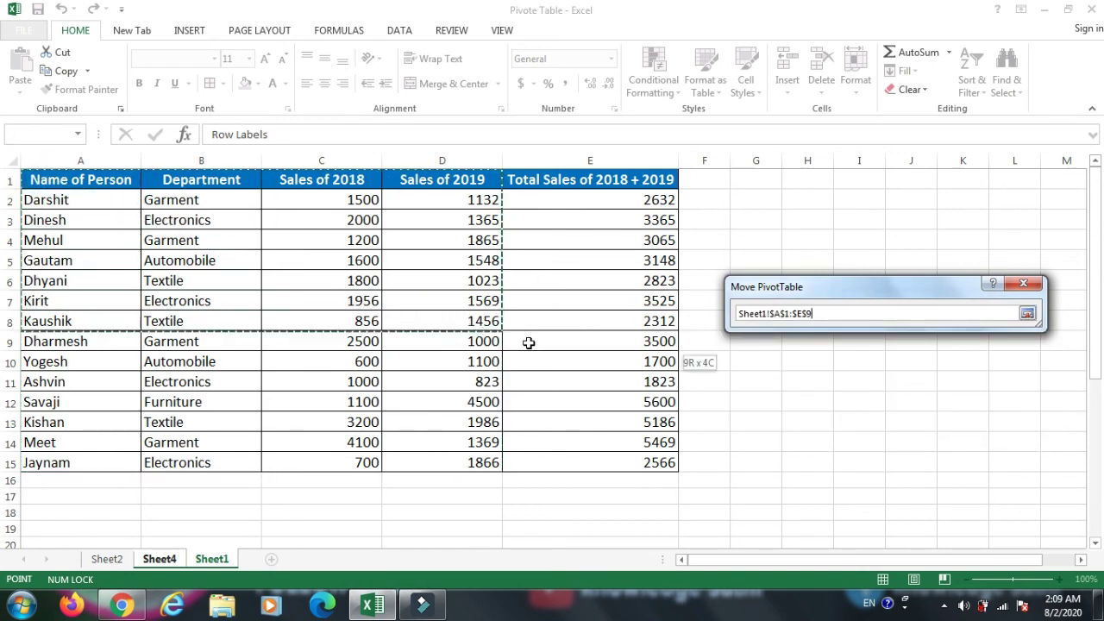
{"action": "left_click_drag", "start_coordinate": [529, 343], "coordinate": [595, 456]}
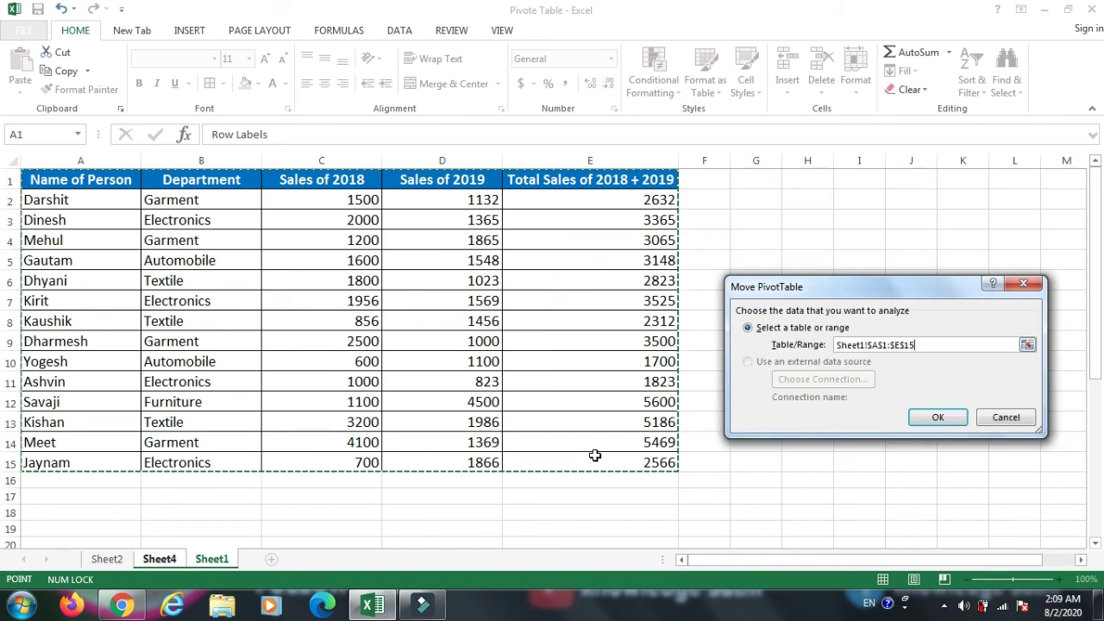
{"action": "left_click", "coordinate": [945, 417]}
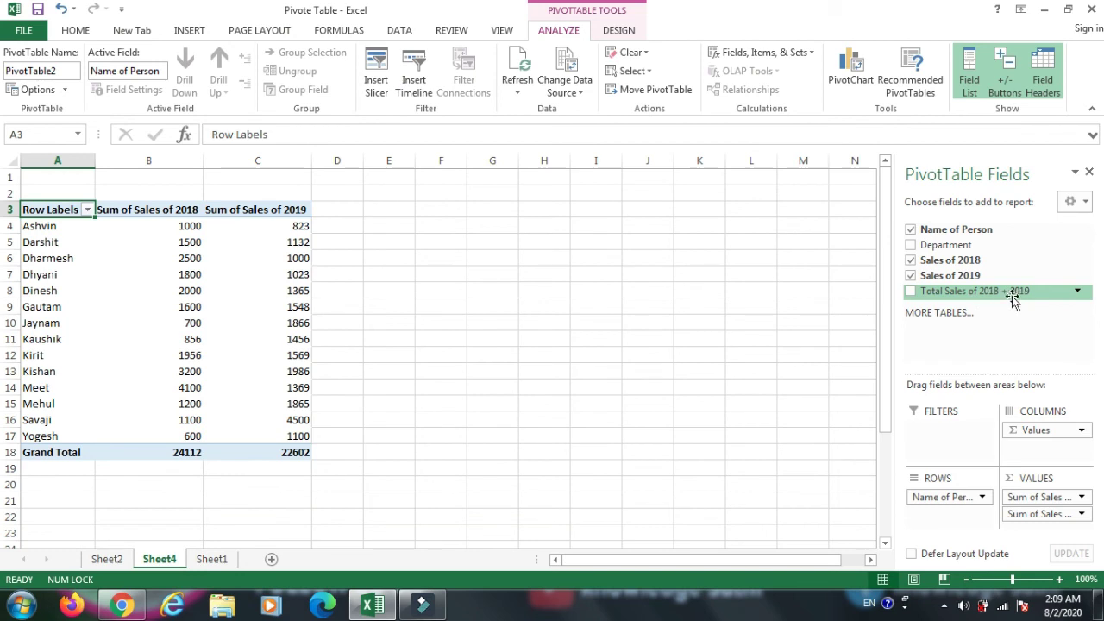
Add Total Sales of 2018 + 2019 to the pivot values as a summed column, grand total 46714
{"action": "left_click", "coordinate": [910, 291]}
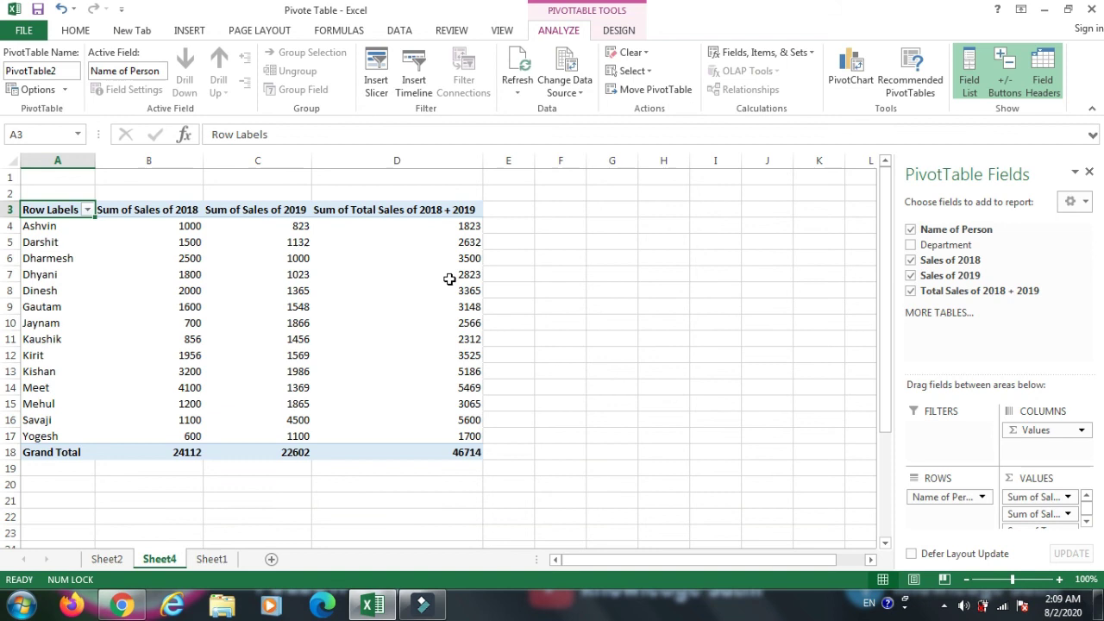
{"action": "mouse_move", "coordinate": [449, 279]}
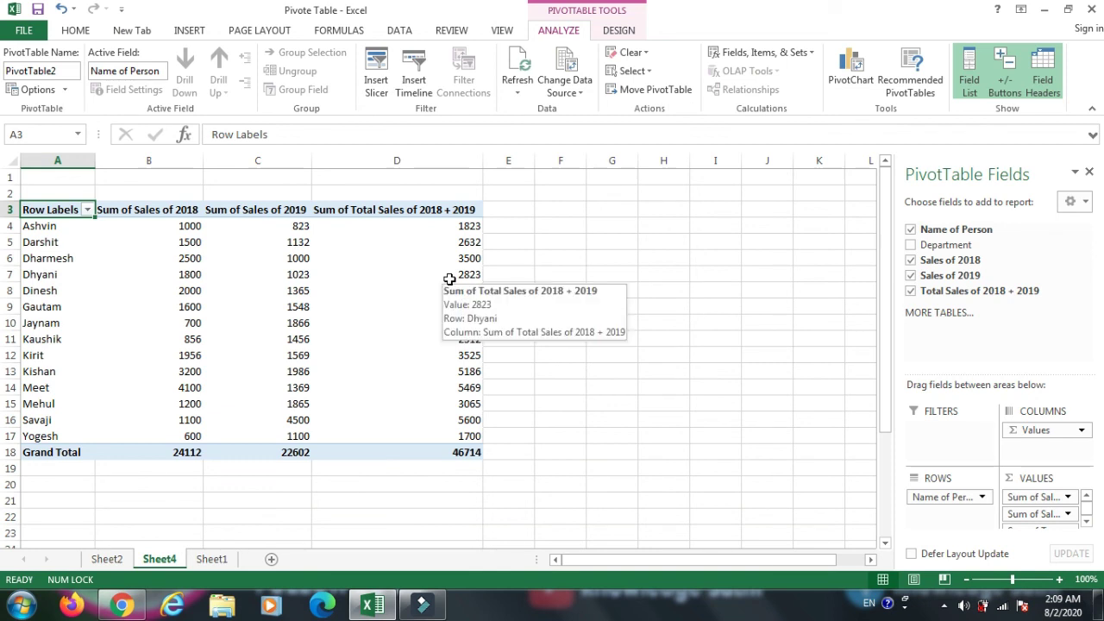